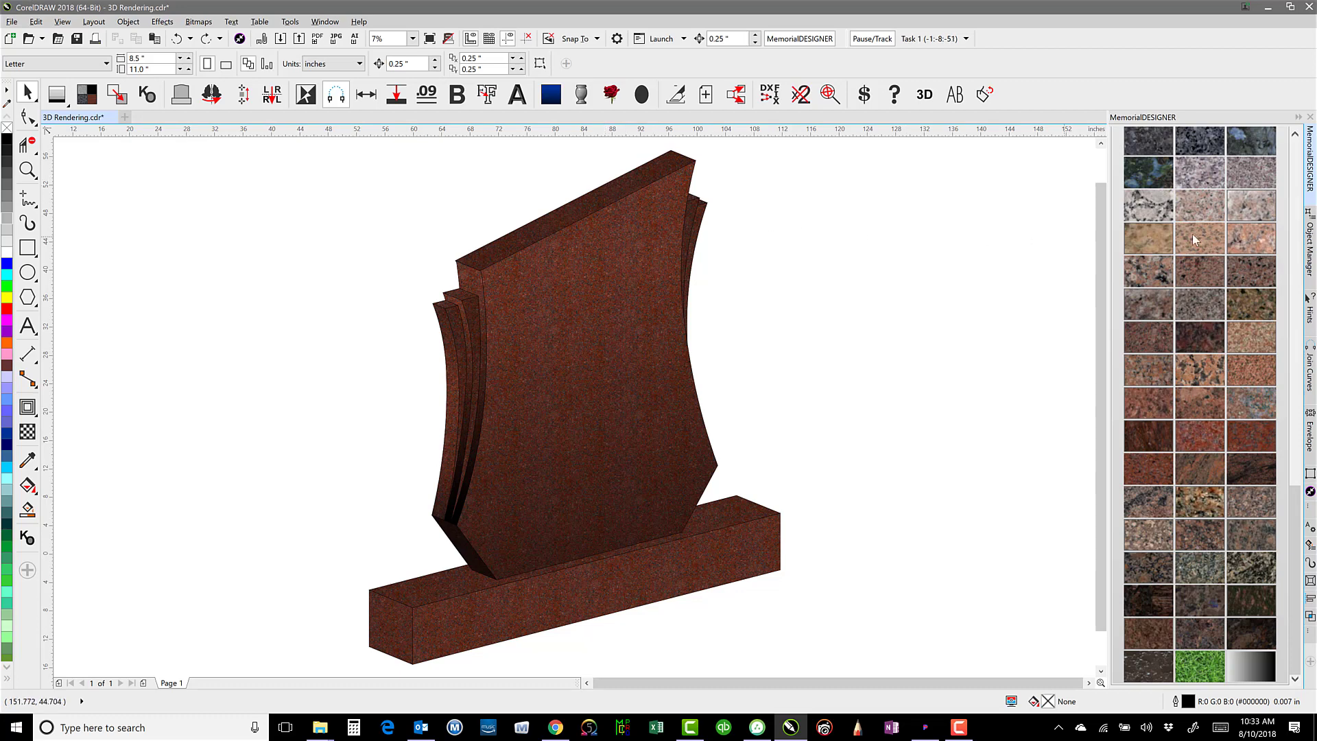
Step: Inspect the first curve on Layer 1 in the Object Manager for its lens effect
click(1310, 244)
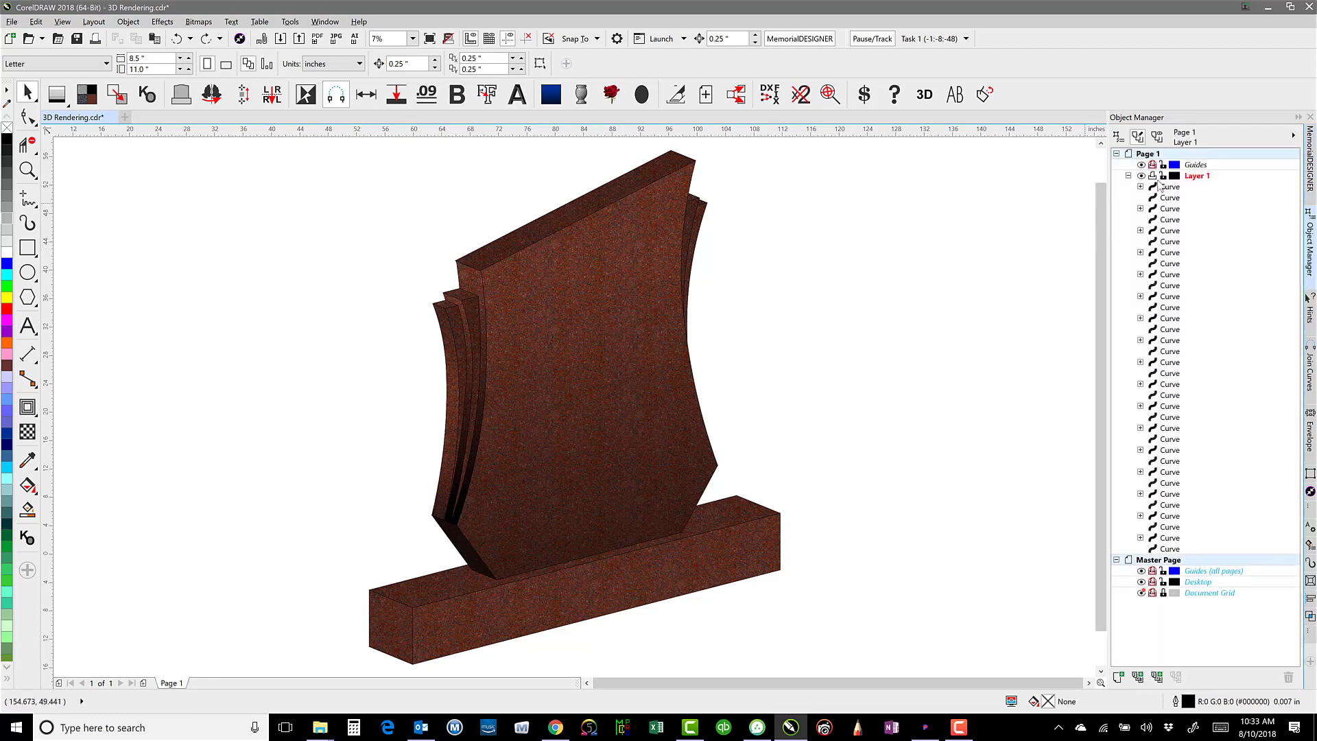
click(1195, 177)
click(1169, 188)
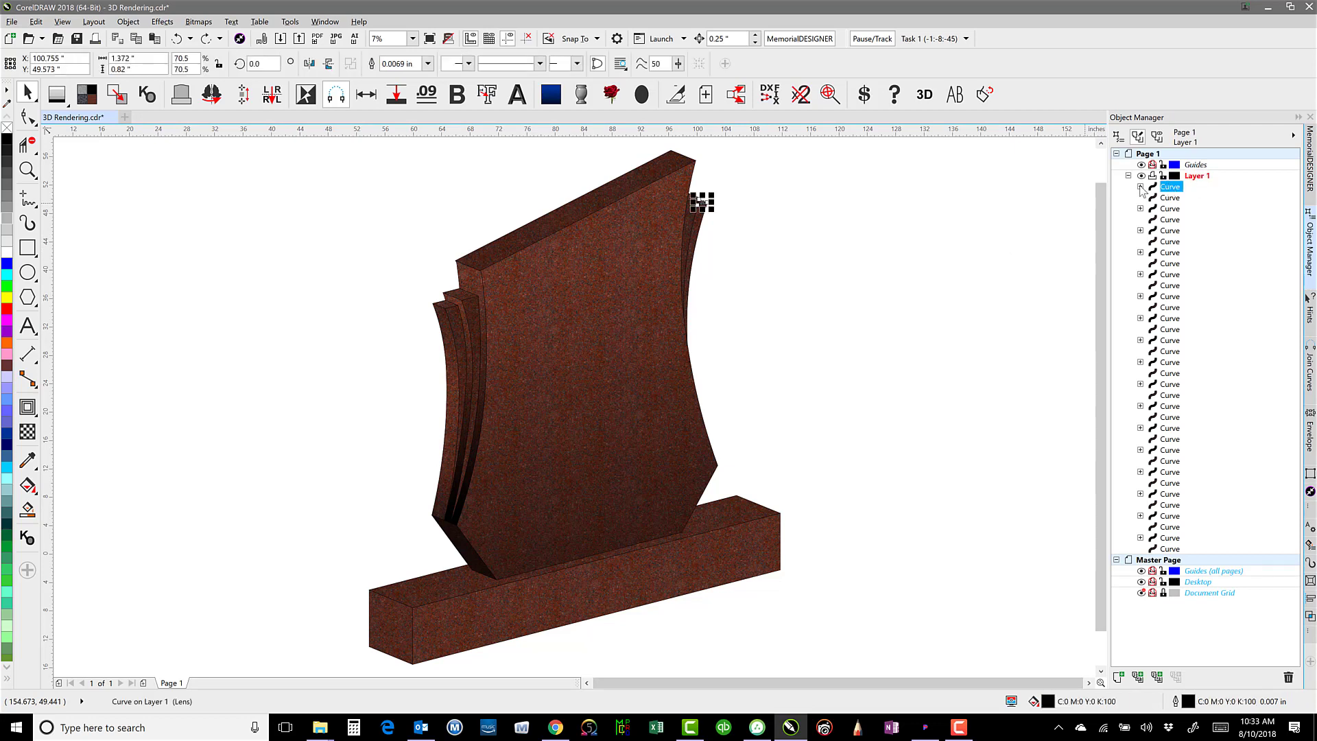
click(1140, 187)
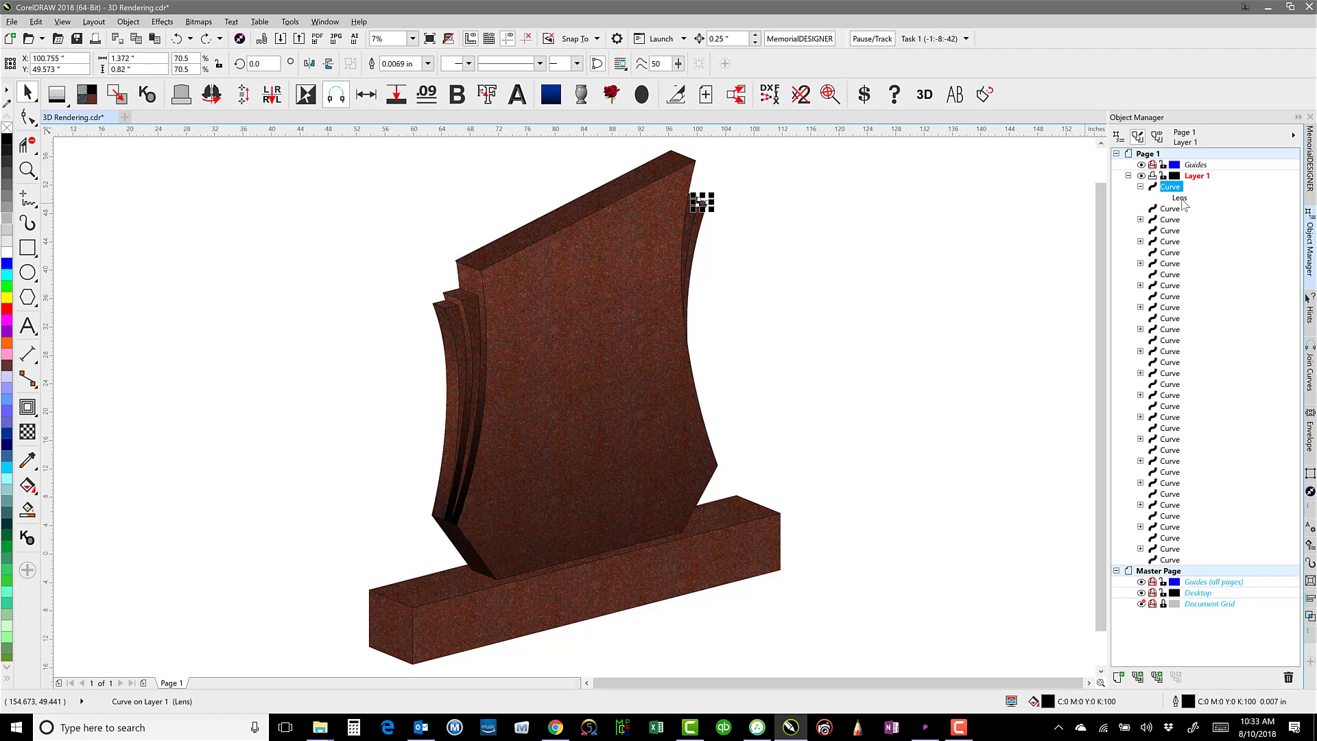
click(1141, 187)
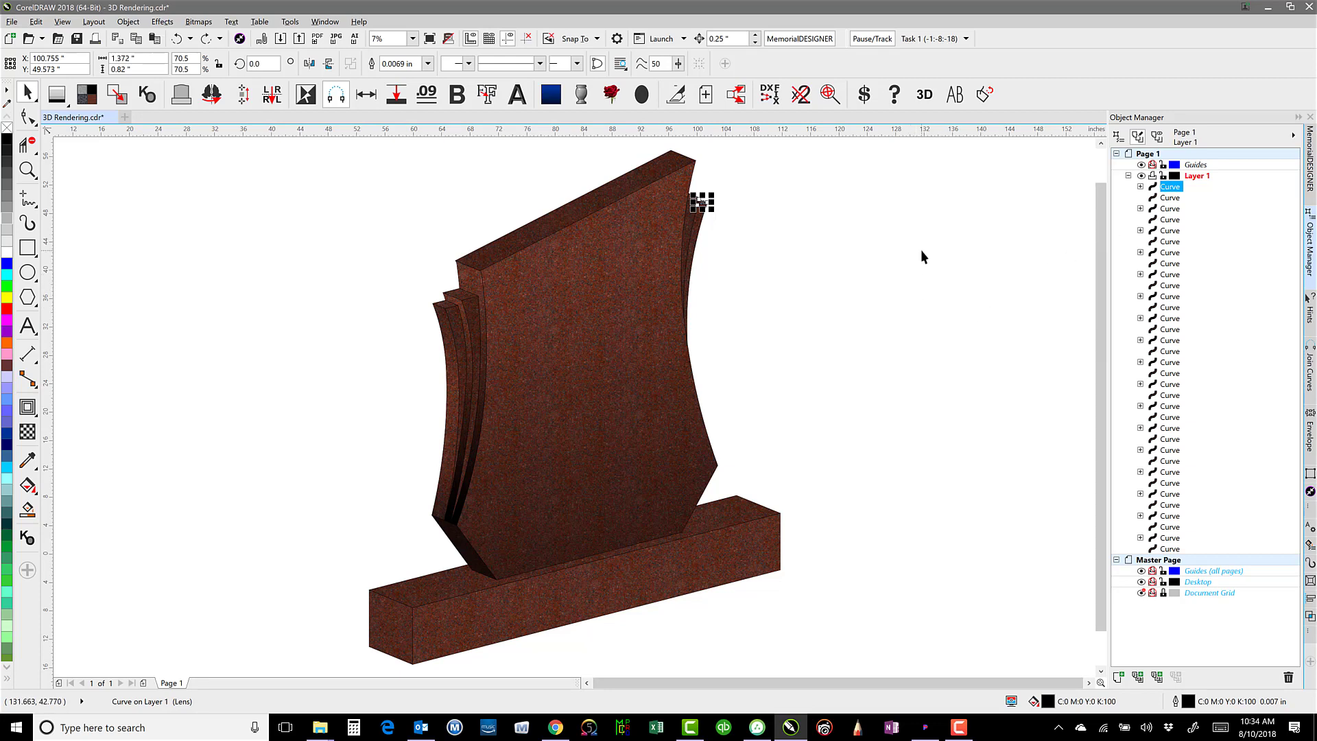
click(954, 252)
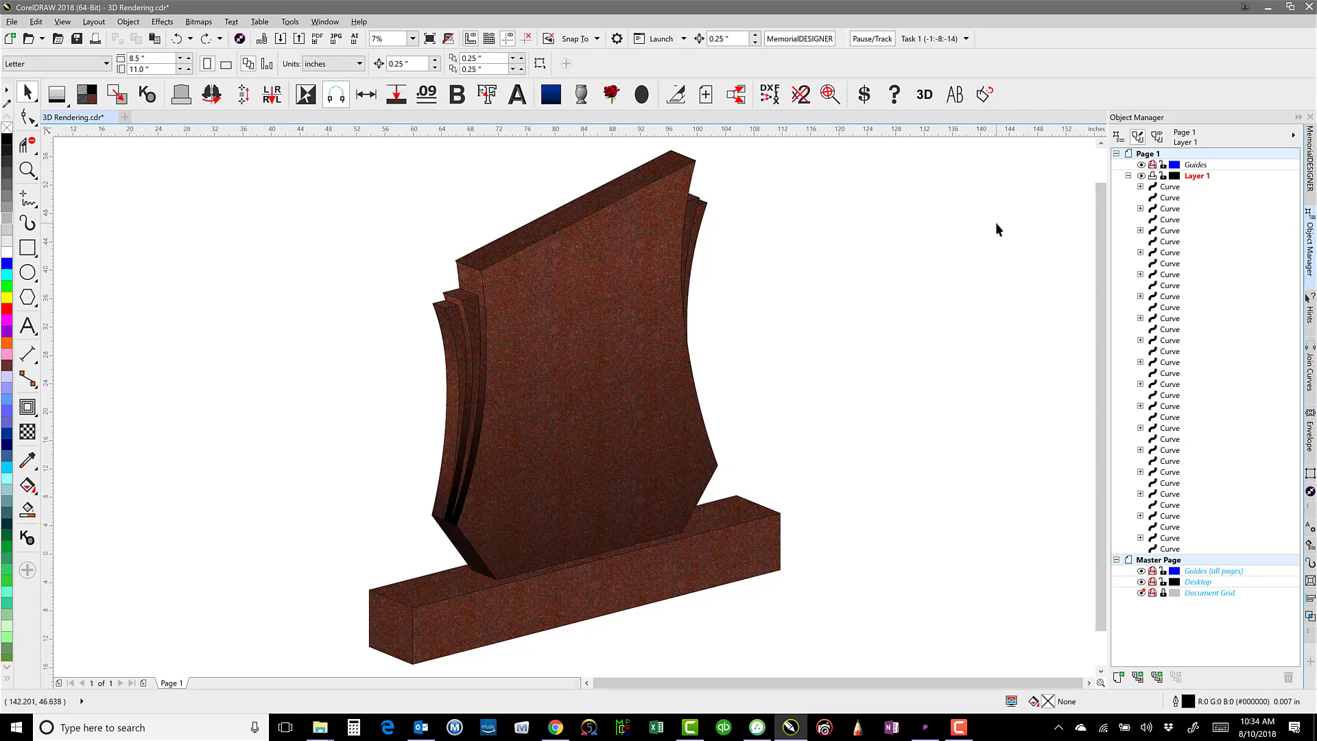
click(1170, 538)
ctrl+click(1170, 515)
ctrl+click(1170, 494)
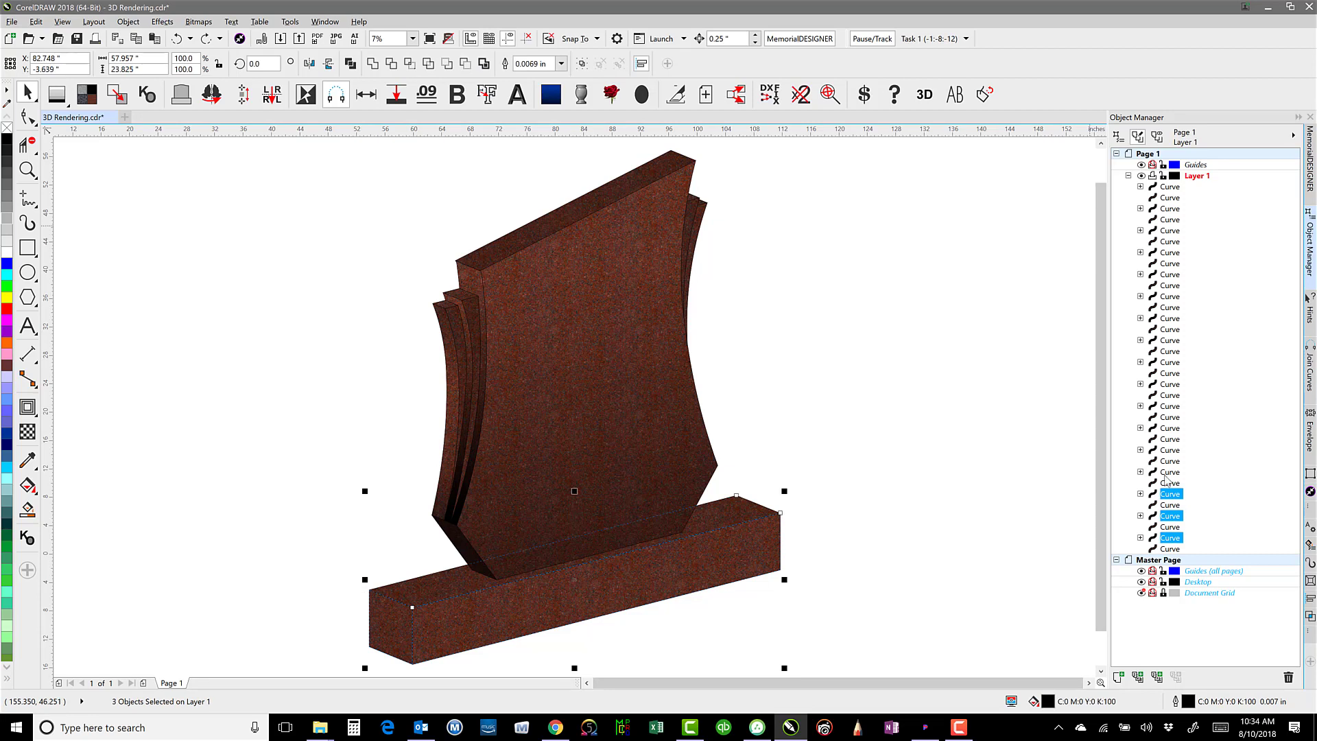
ctrl+click(1169, 472)
ctrl+click(1170, 450)
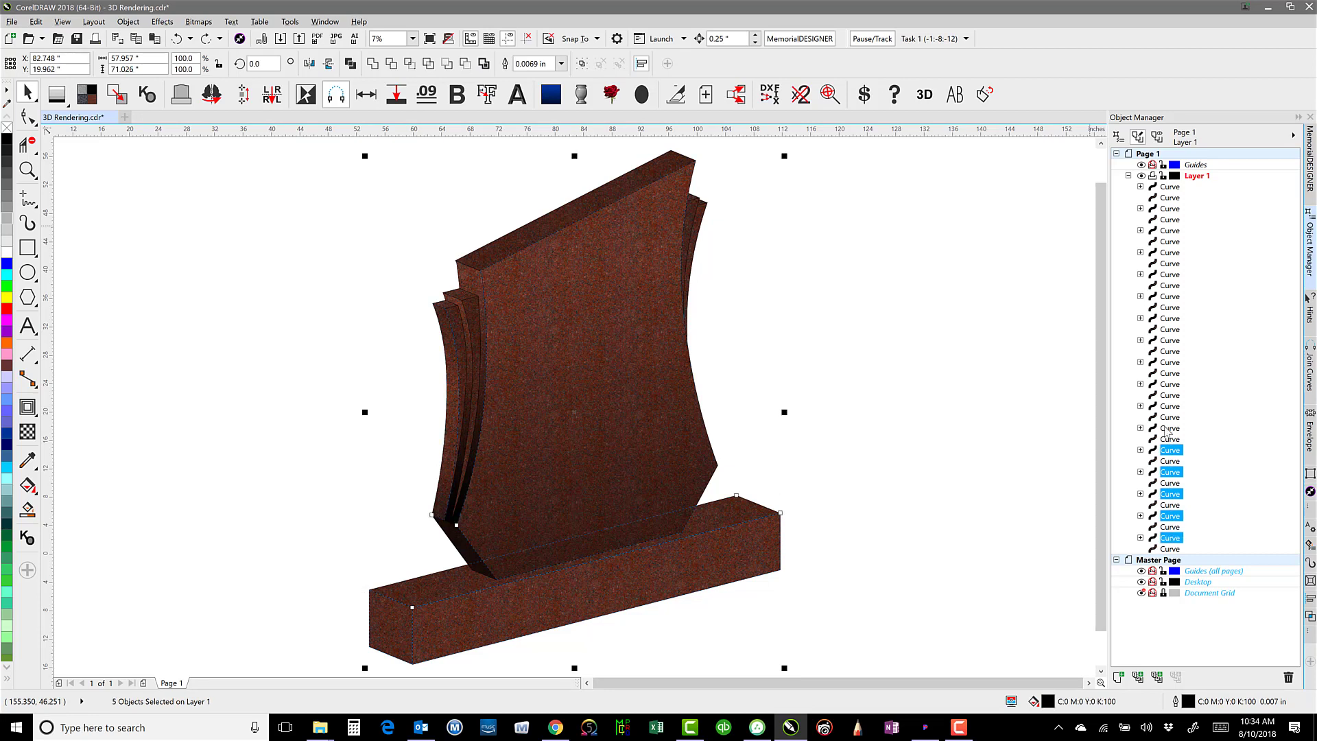
ctrl+click(1169, 428)
ctrl+click(1169, 406)
ctrl+click(1169, 384)
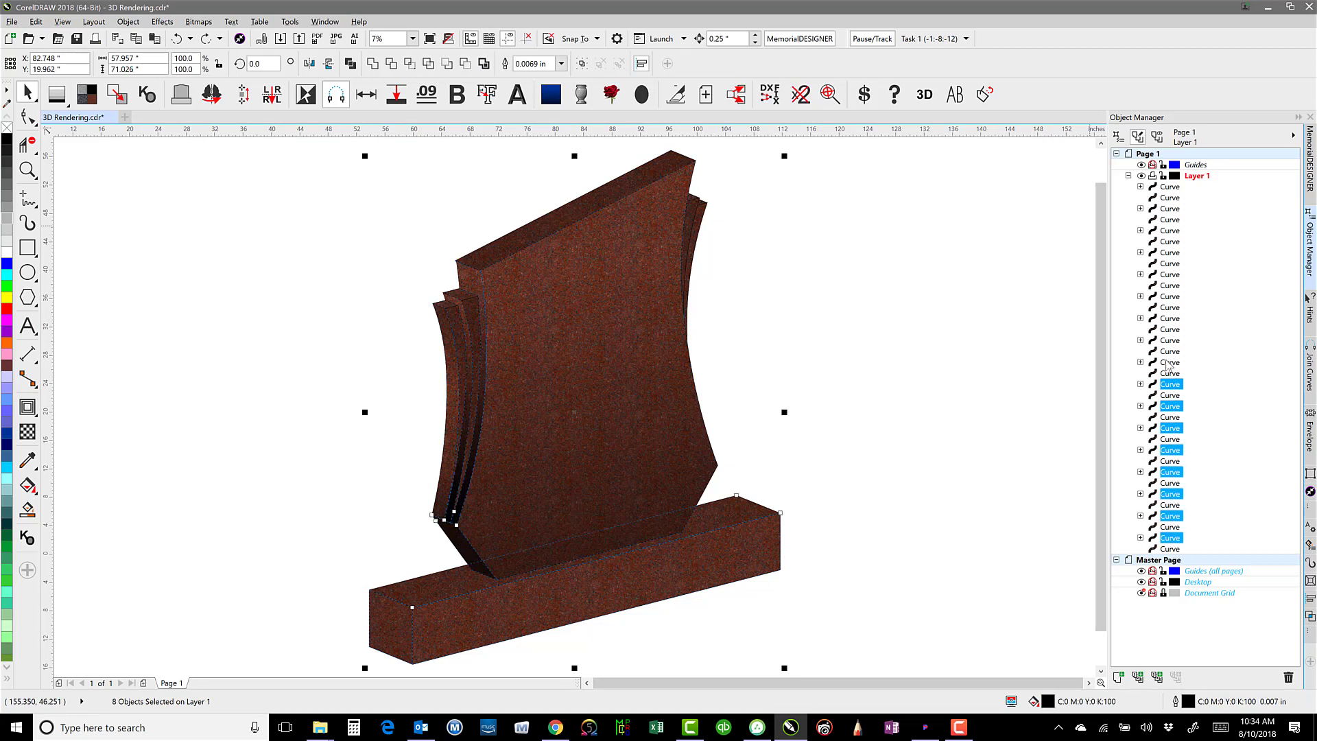
ctrl+click(1169, 362)
ctrl+click(1170, 340)
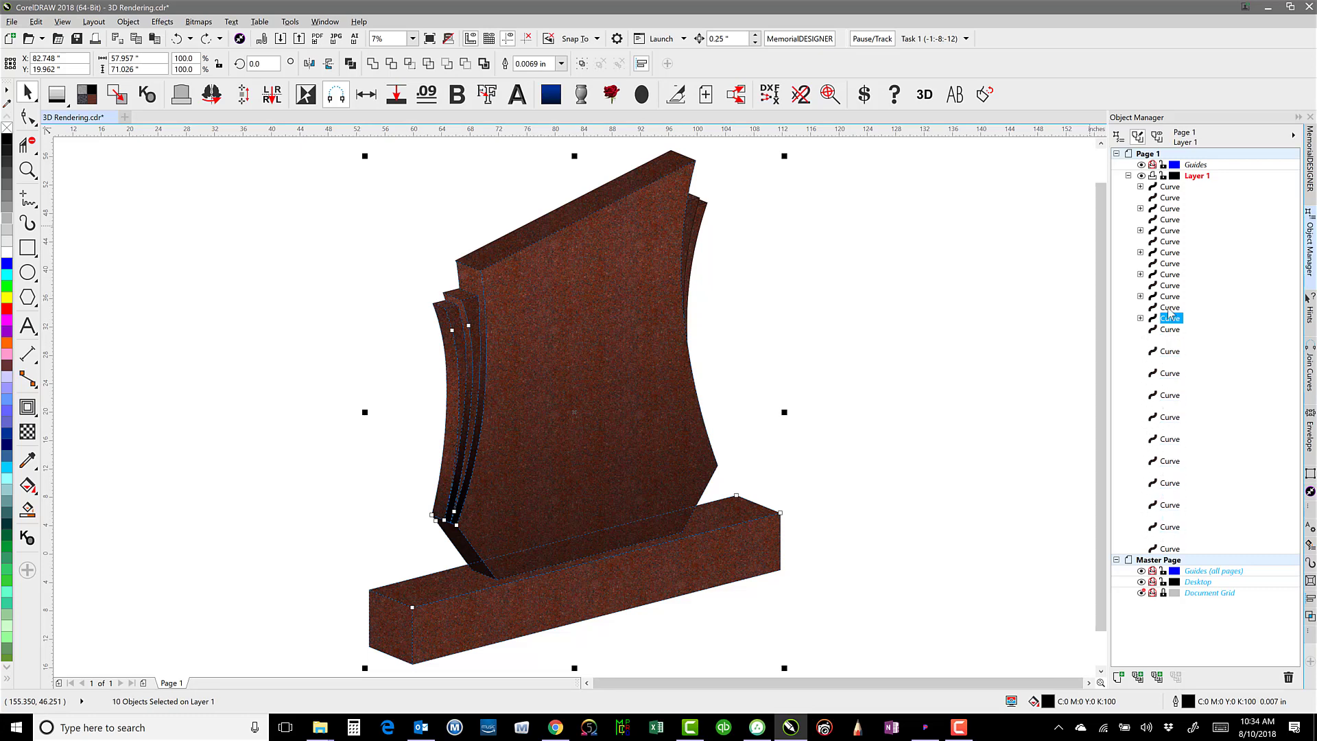
ctrl+click(1169, 318)
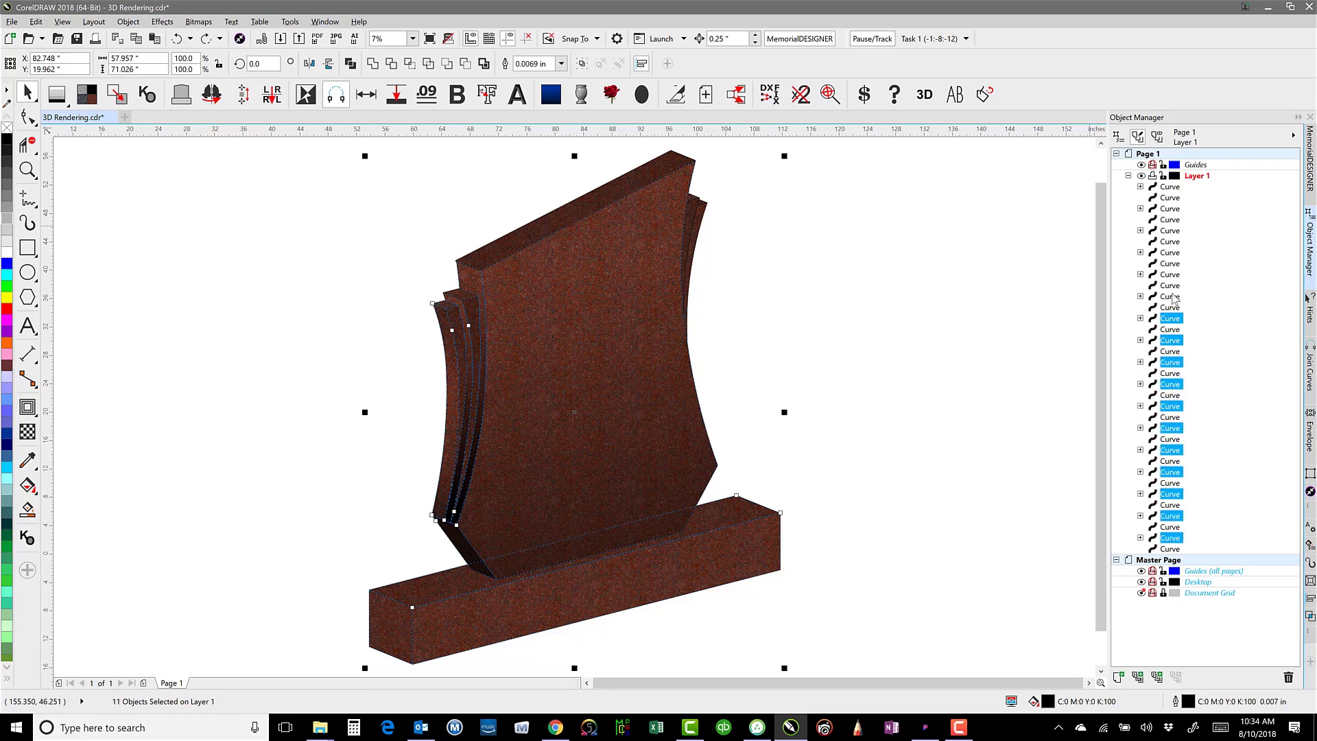
click(1058, 361)
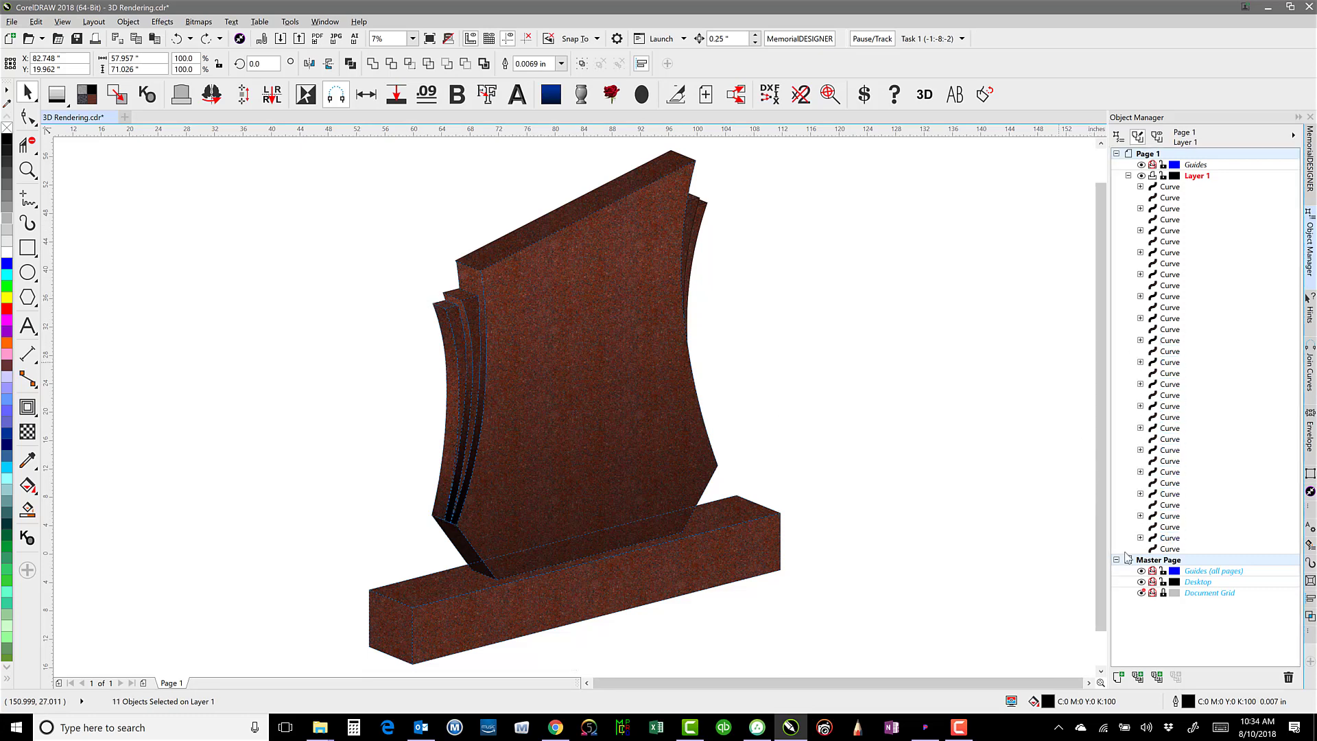
Step: Create a new layer named Shading on Page 1
click(1118, 676)
text(Shading)
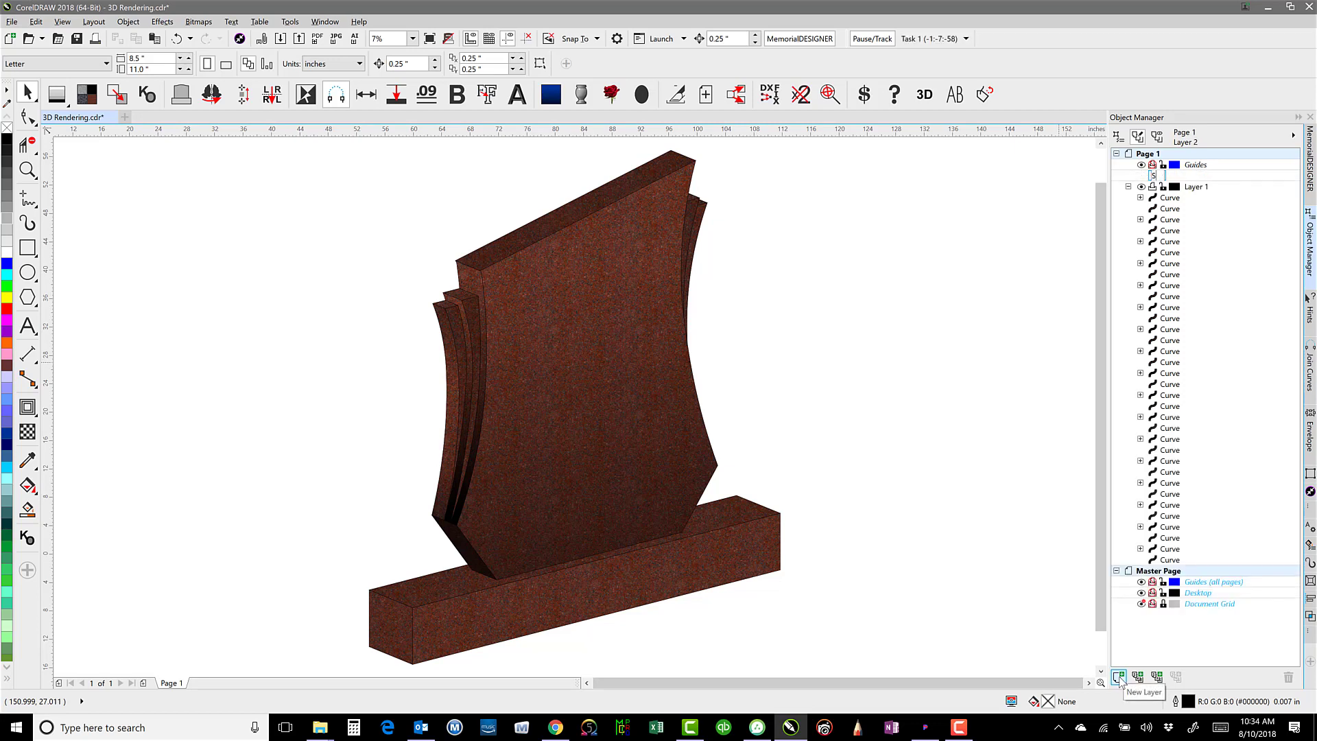
key(Return)
Step: Select every curve with a lens effect on Layer 1 and move them all to the Shading layer
click(1170, 198)
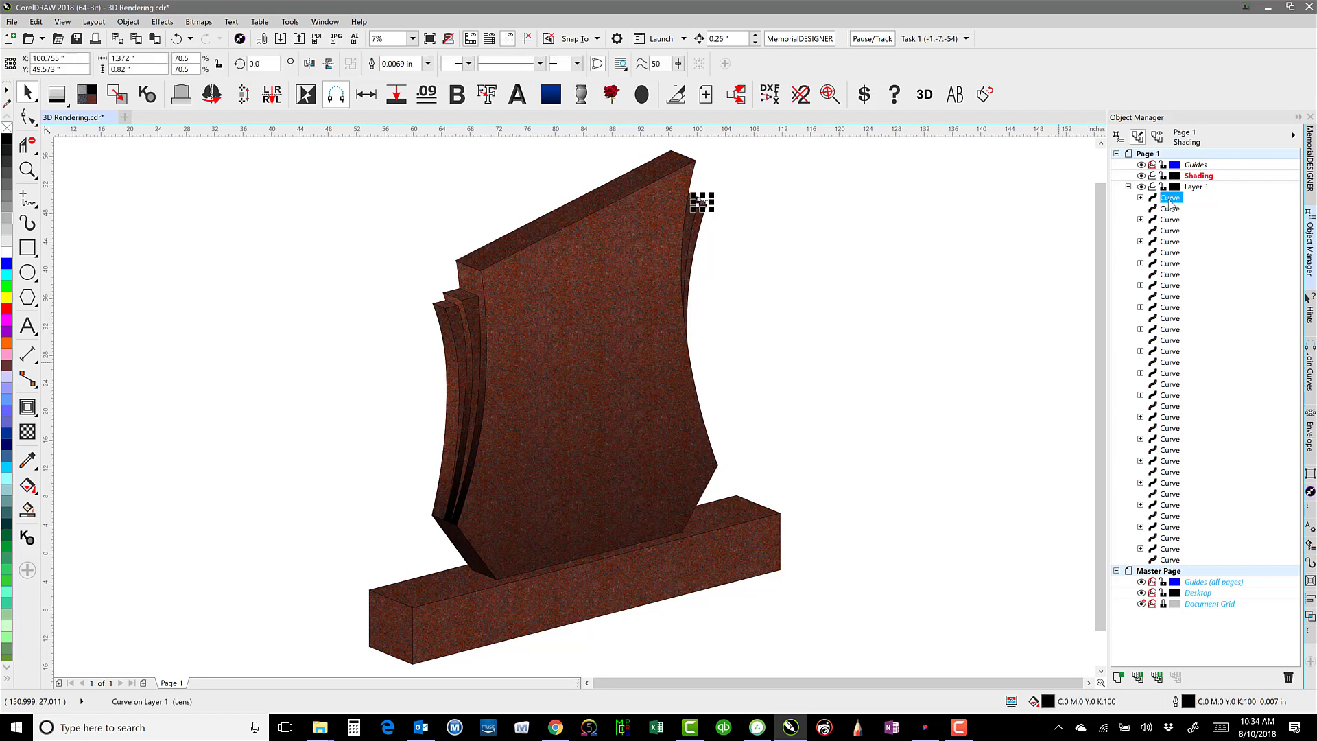
ctrl+click(1170, 220)
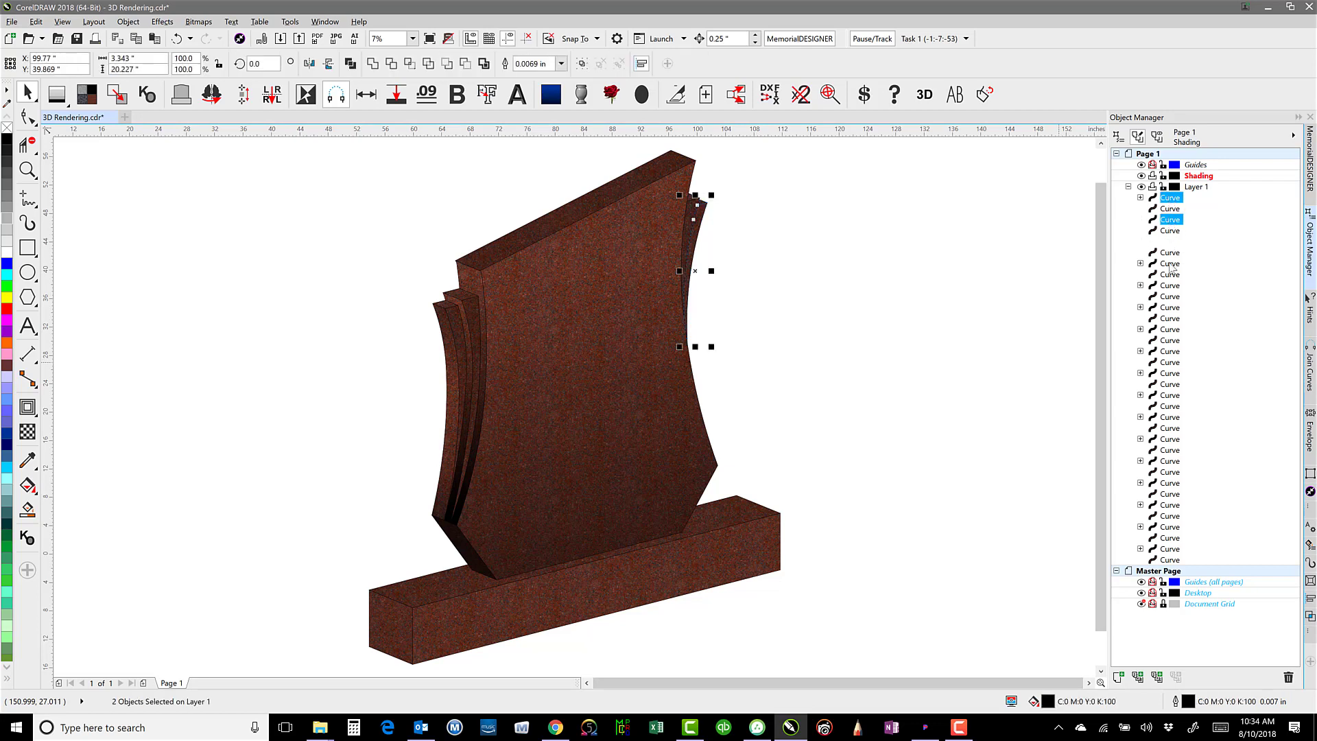
ctrl+click(1170, 242)
ctrl+click(1170, 264)
ctrl+click(1169, 286)
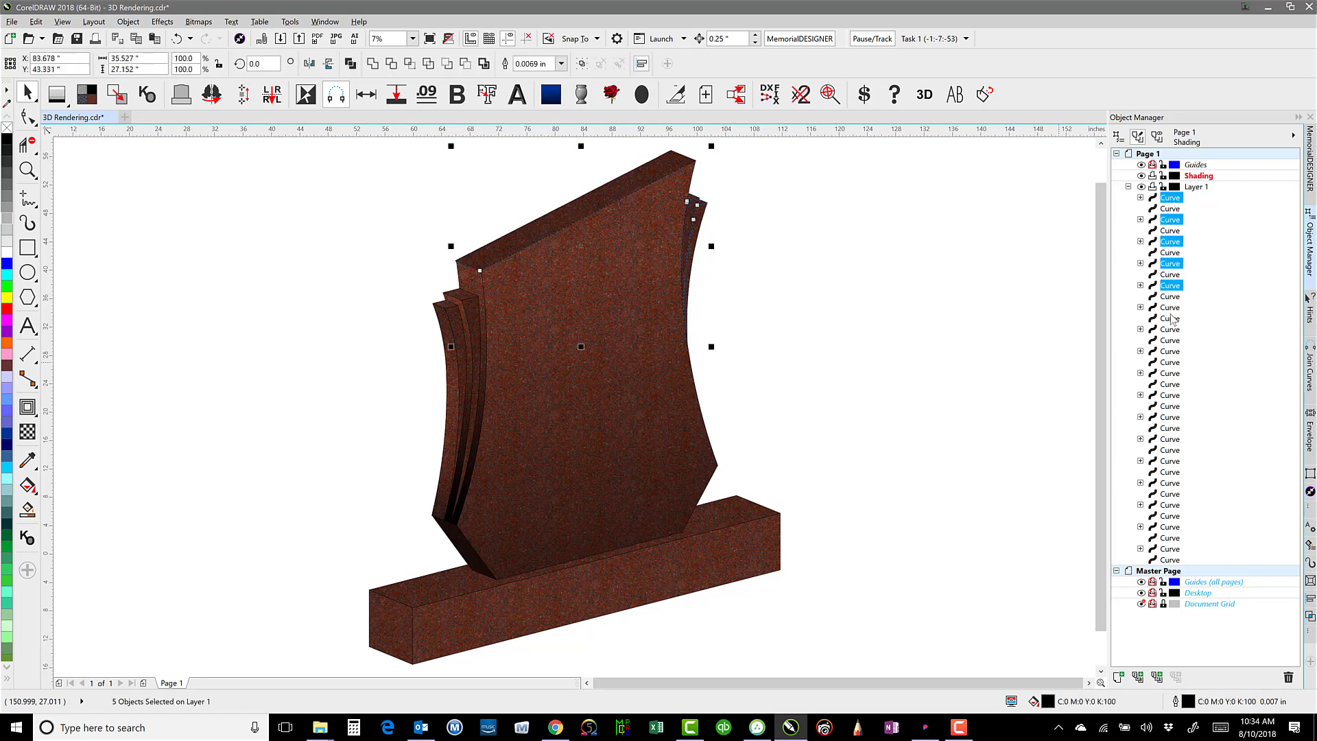
ctrl+click(1170, 307)
ctrl+click(1170, 330)
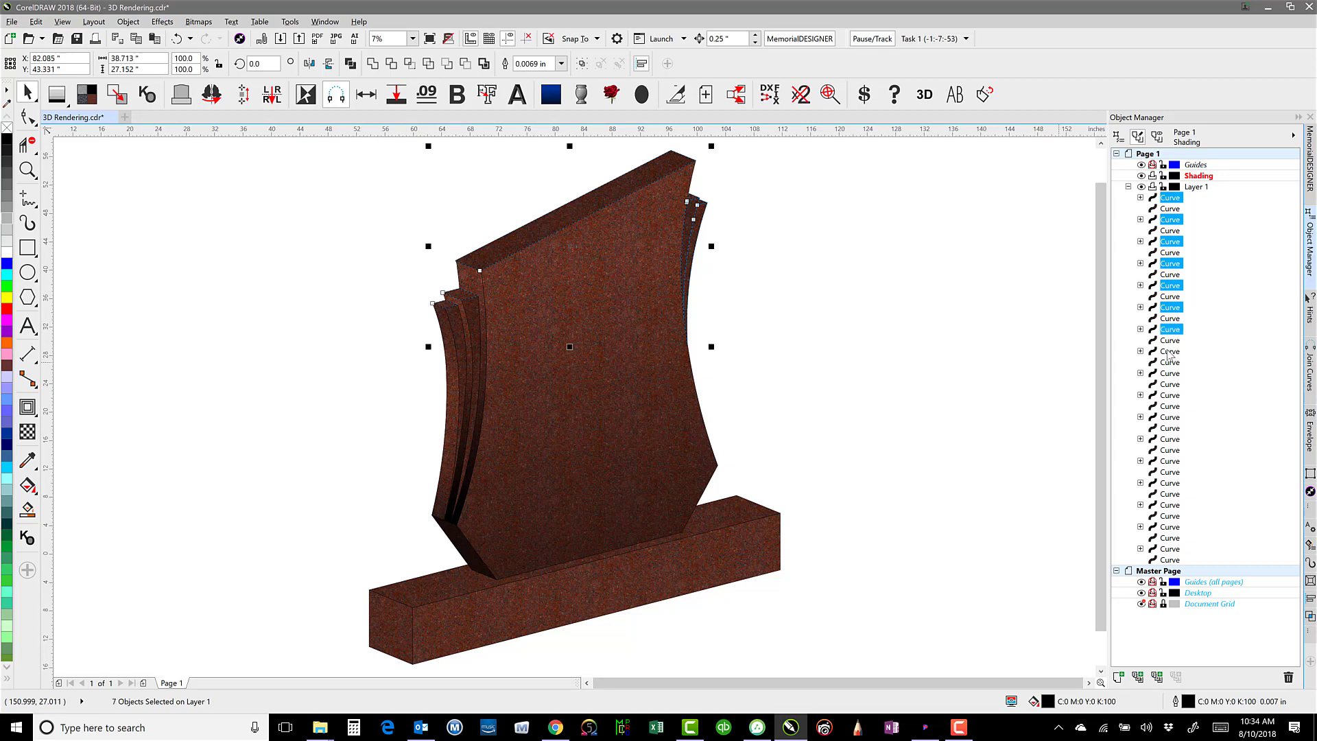
ctrl+click(1170, 352)
ctrl+click(1170, 374)
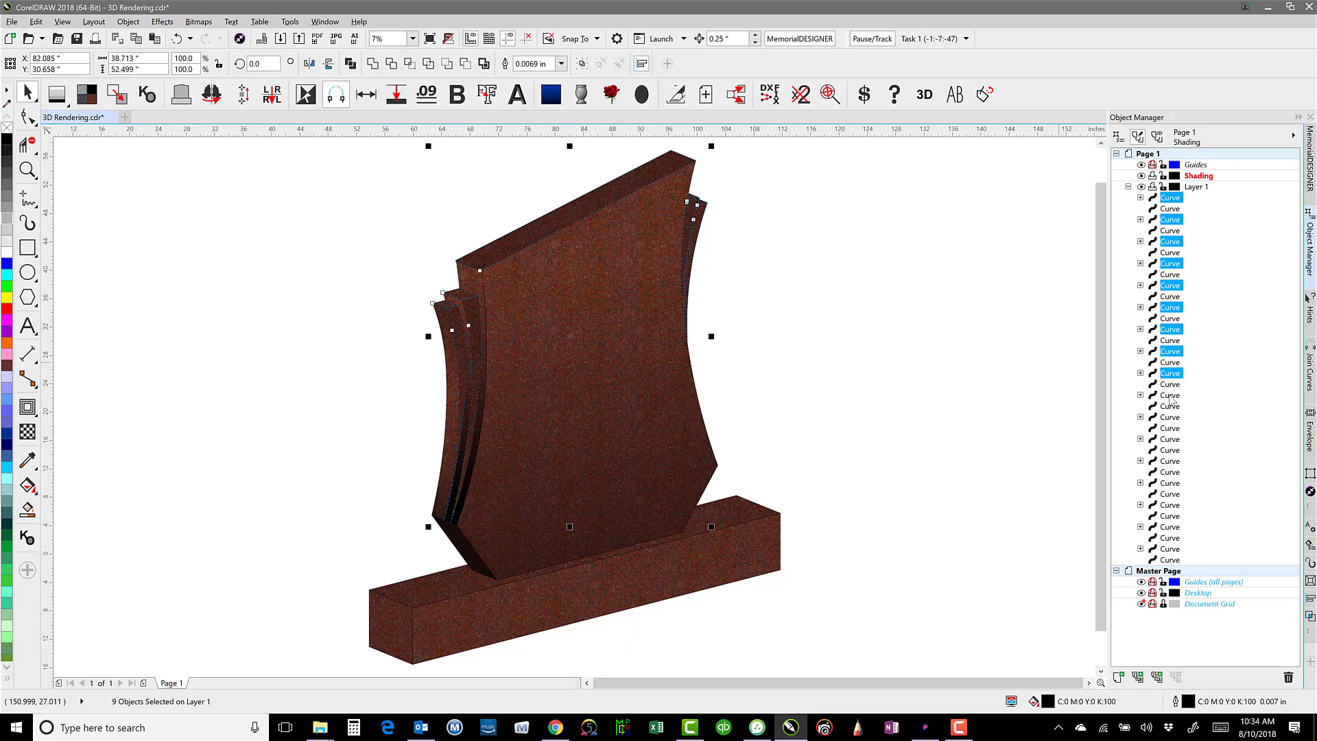
ctrl+click(1170, 395)
ctrl+click(1170, 418)
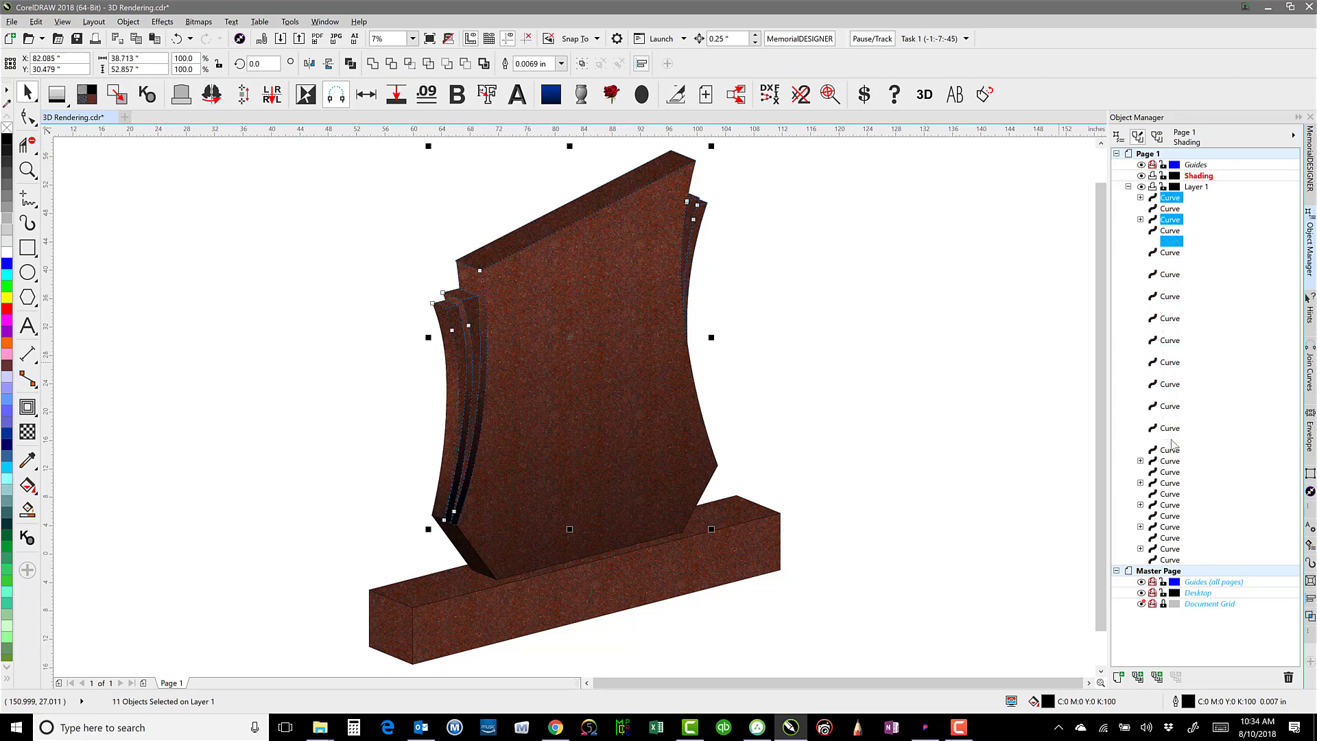
ctrl+click(1170, 441)
ctrl+click(1171, 464)
ctrl+click(1170, 484)
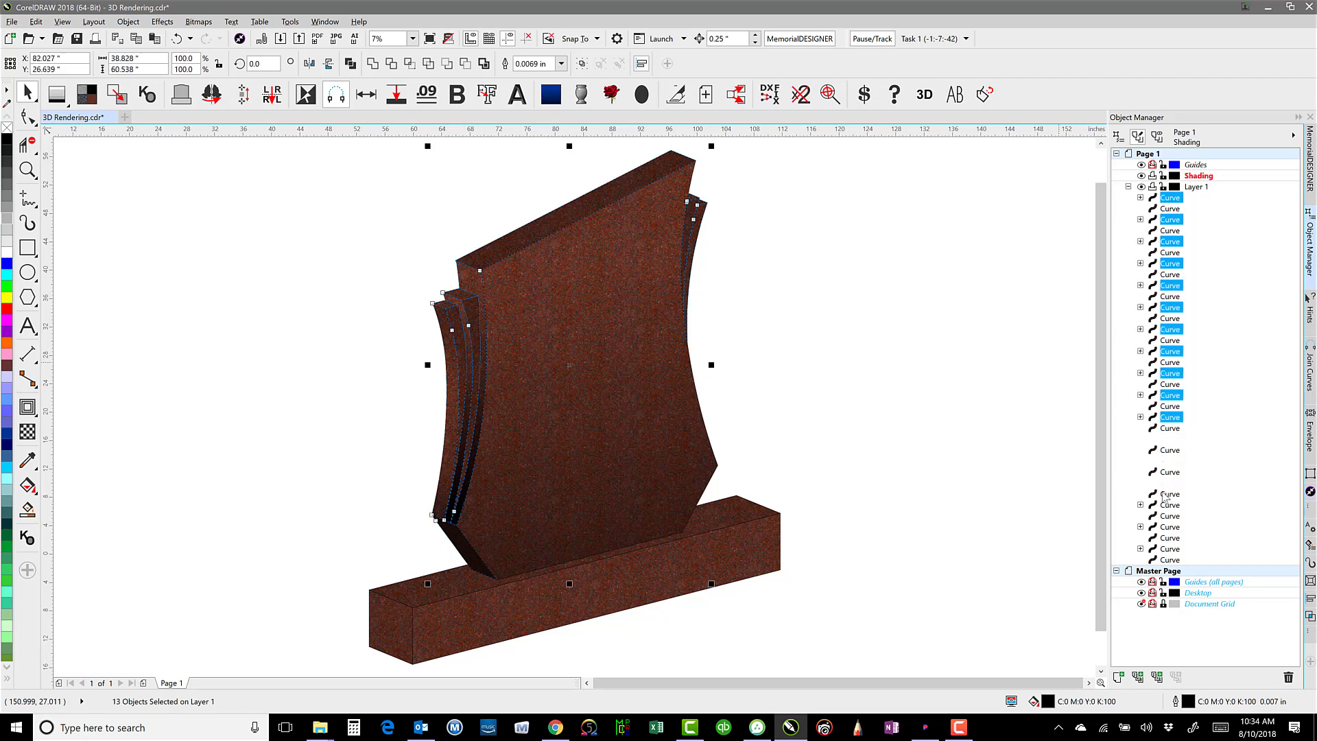
ctrl+click(1171, 528)
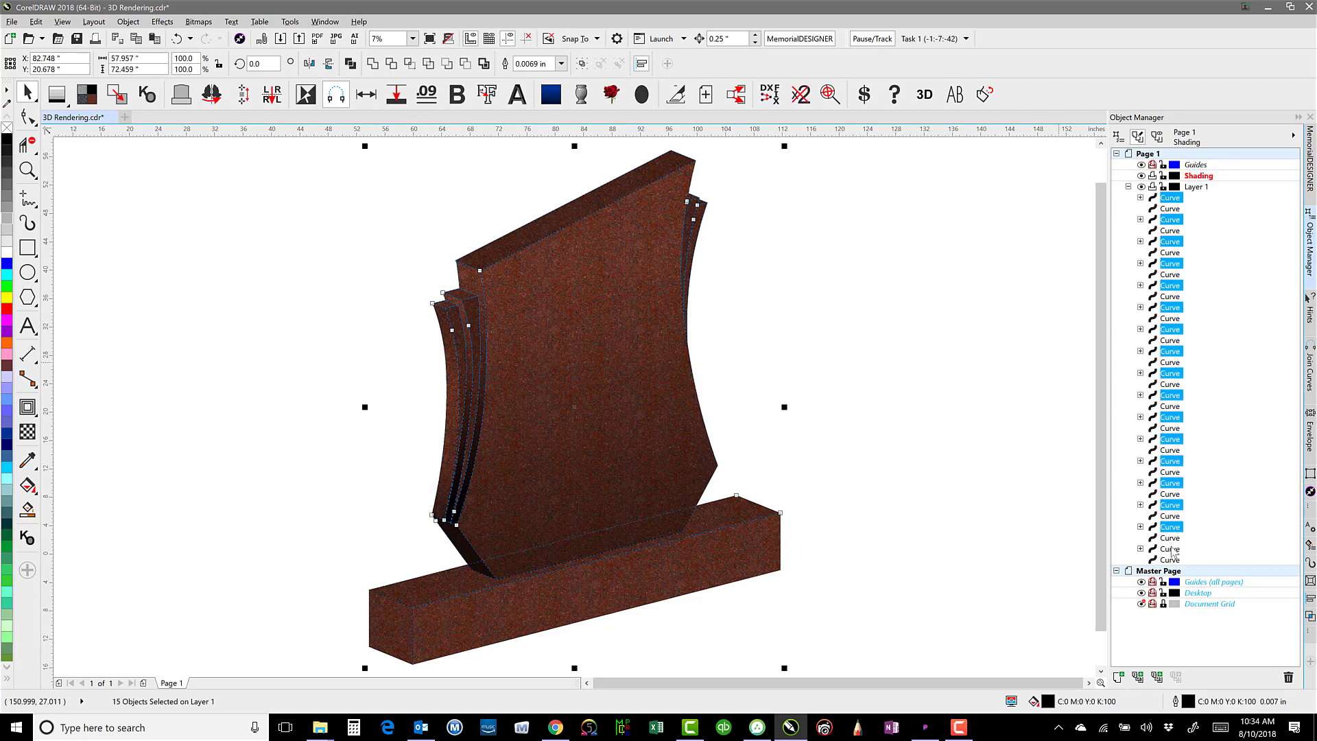
ctrl+click(1171, 549)
drag(1169, 199, 1200, 180)
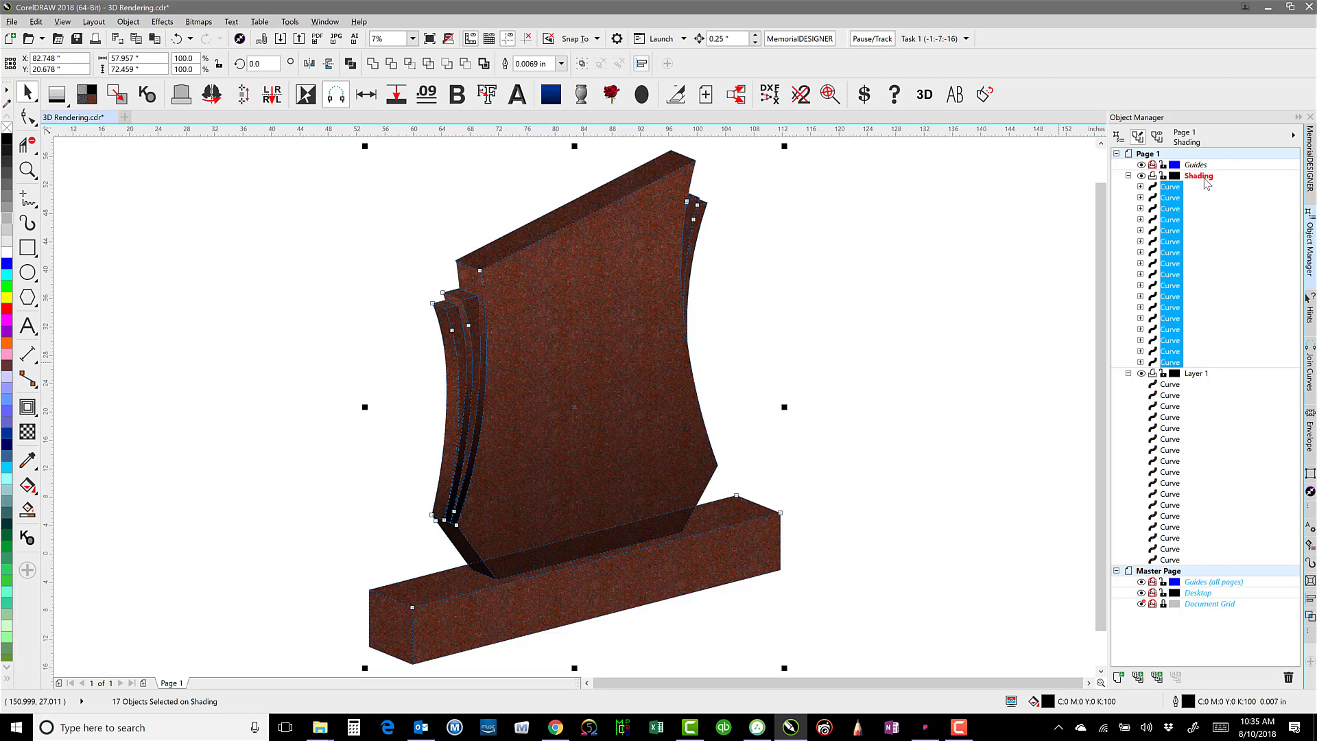
click(898, 429)
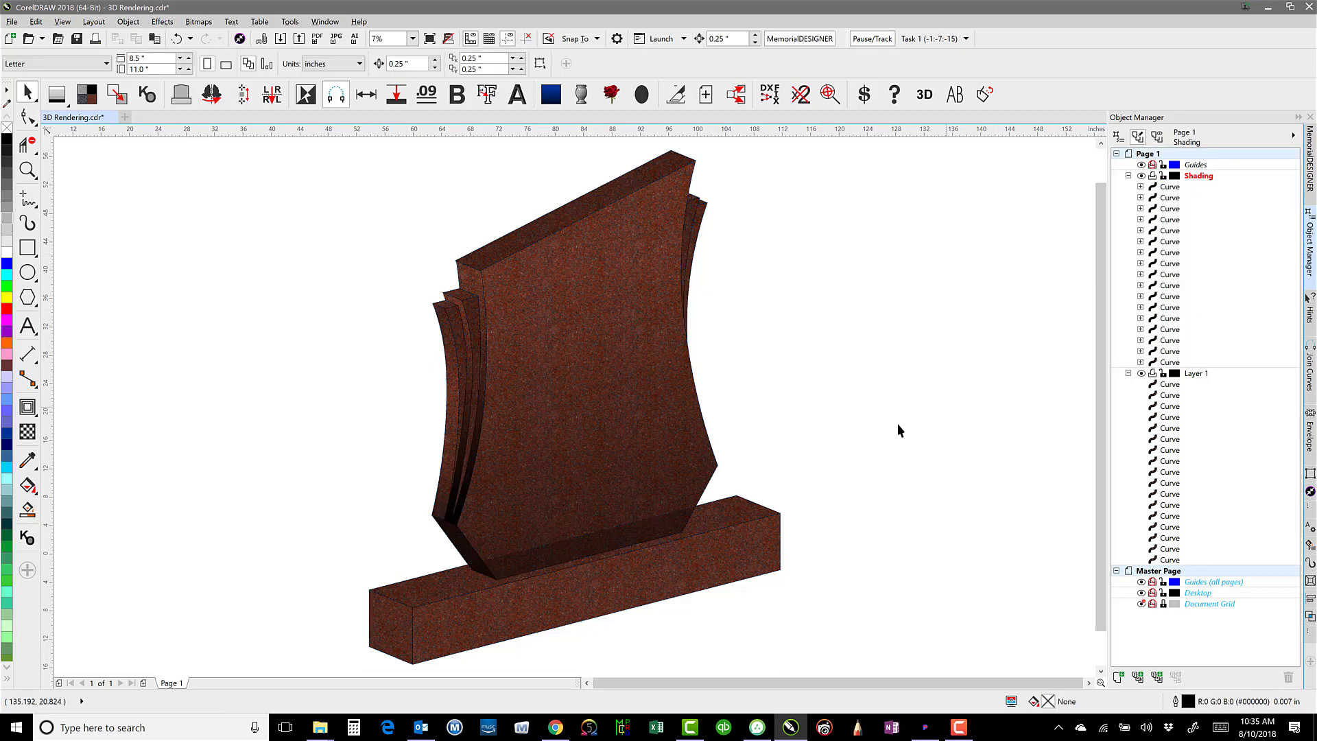
Step: Send the shading curve on the base's top surface to the back of the Shading layer
click(734, 516)
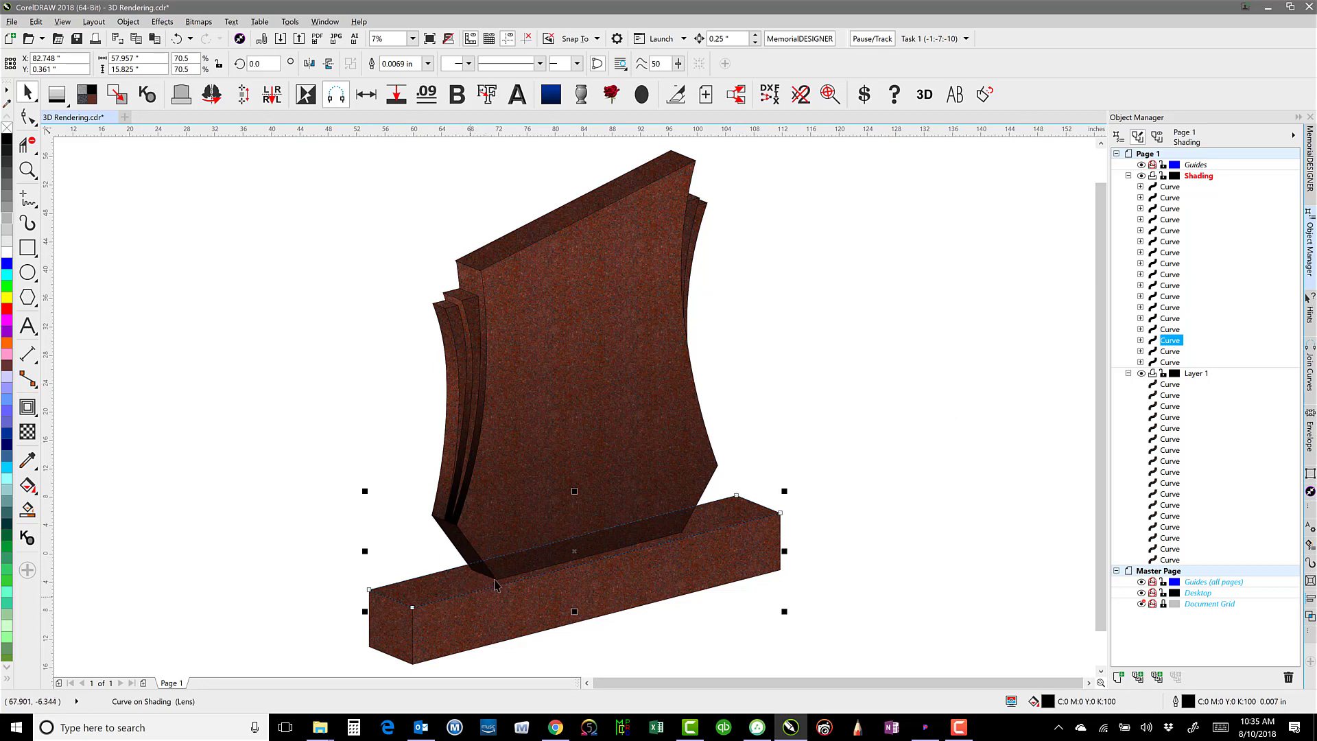
click(749, 402)
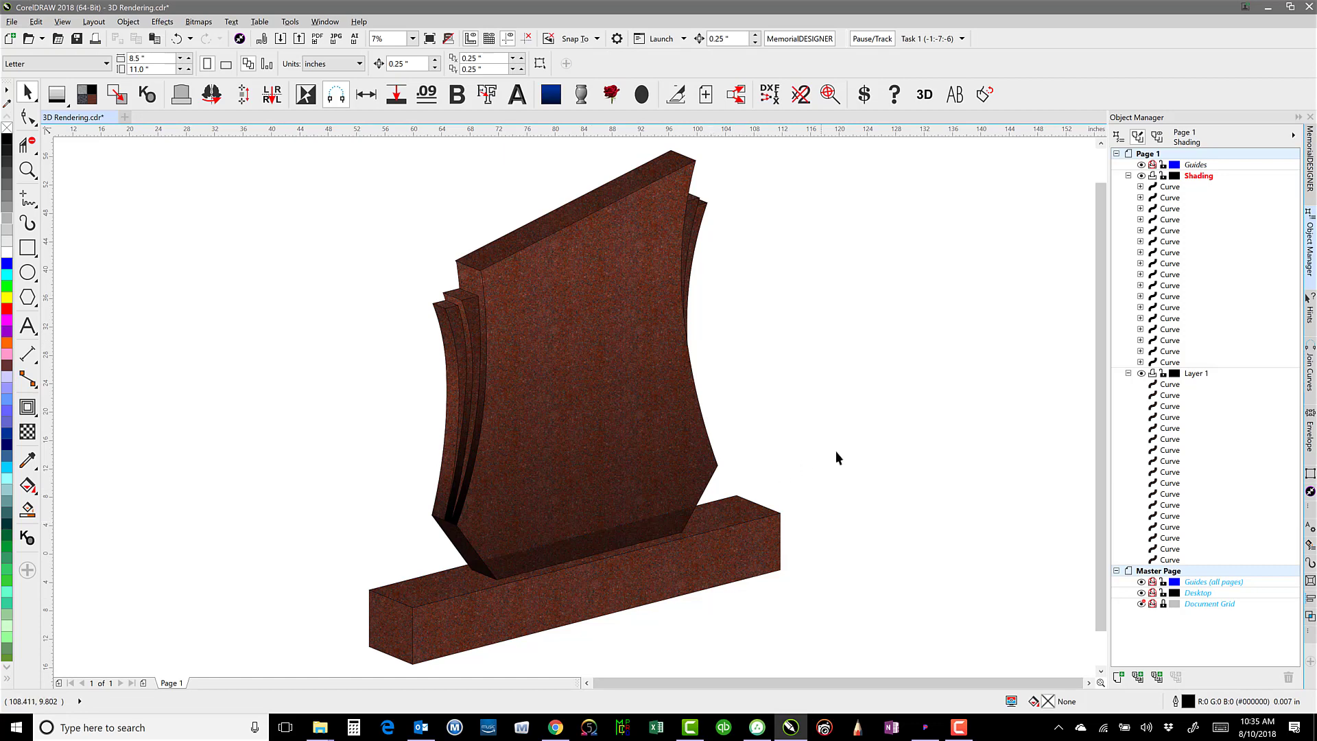
click(737, 510)
key(shift+Page_Down)
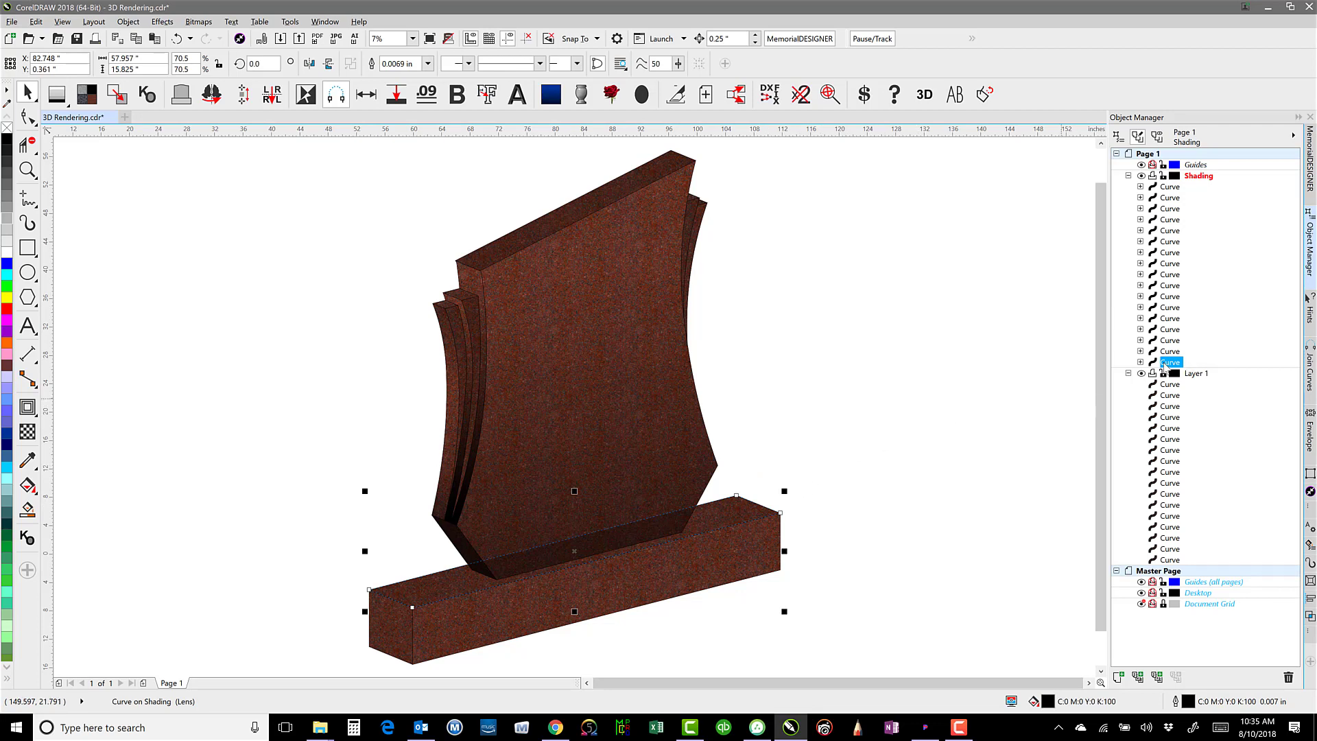
click(933, 454)
click(741, 524)
click(128, 21)
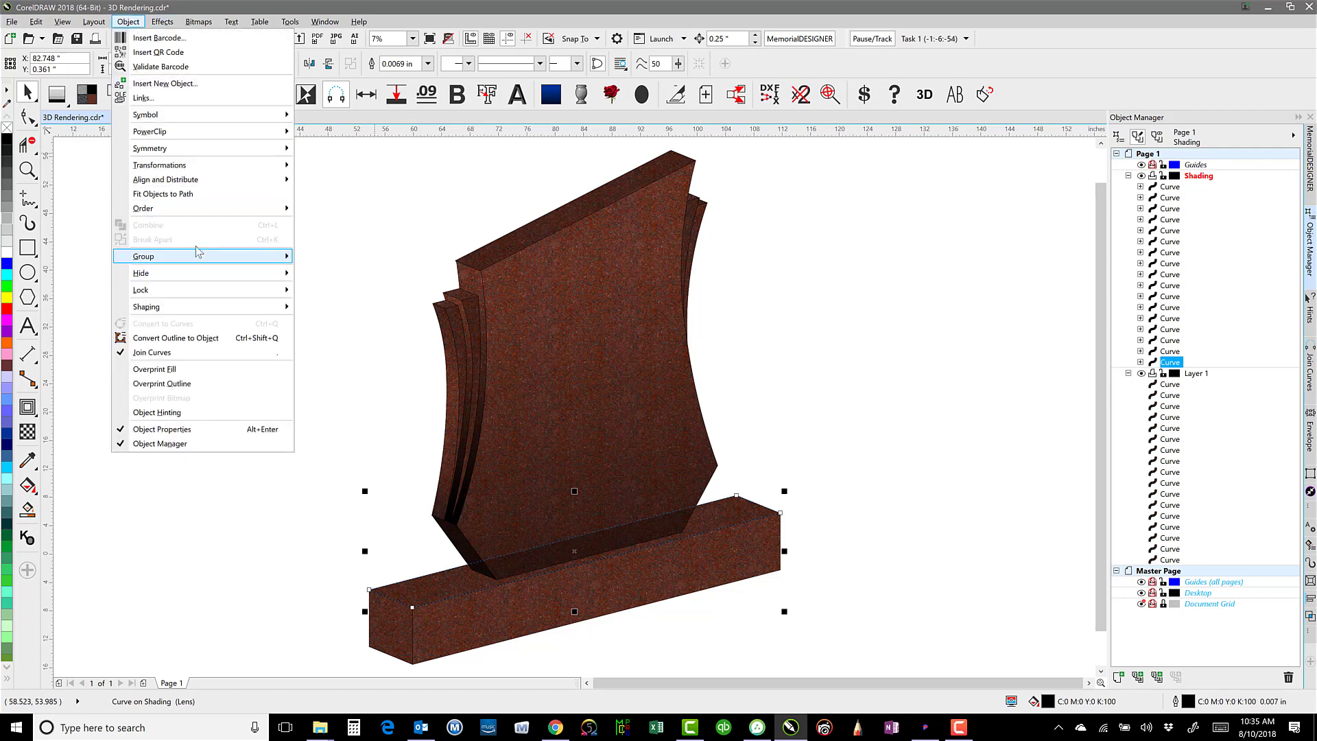
mouse_move(206, 210)
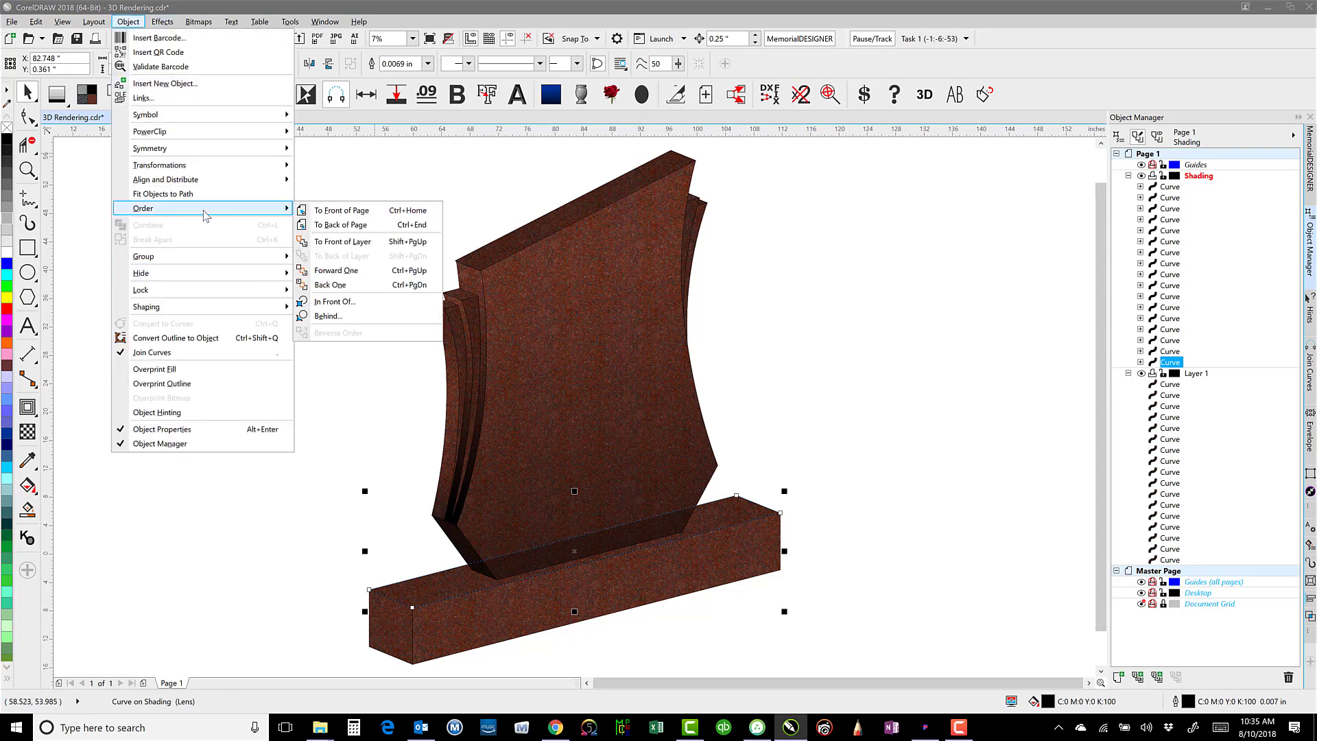
click(357, 227)
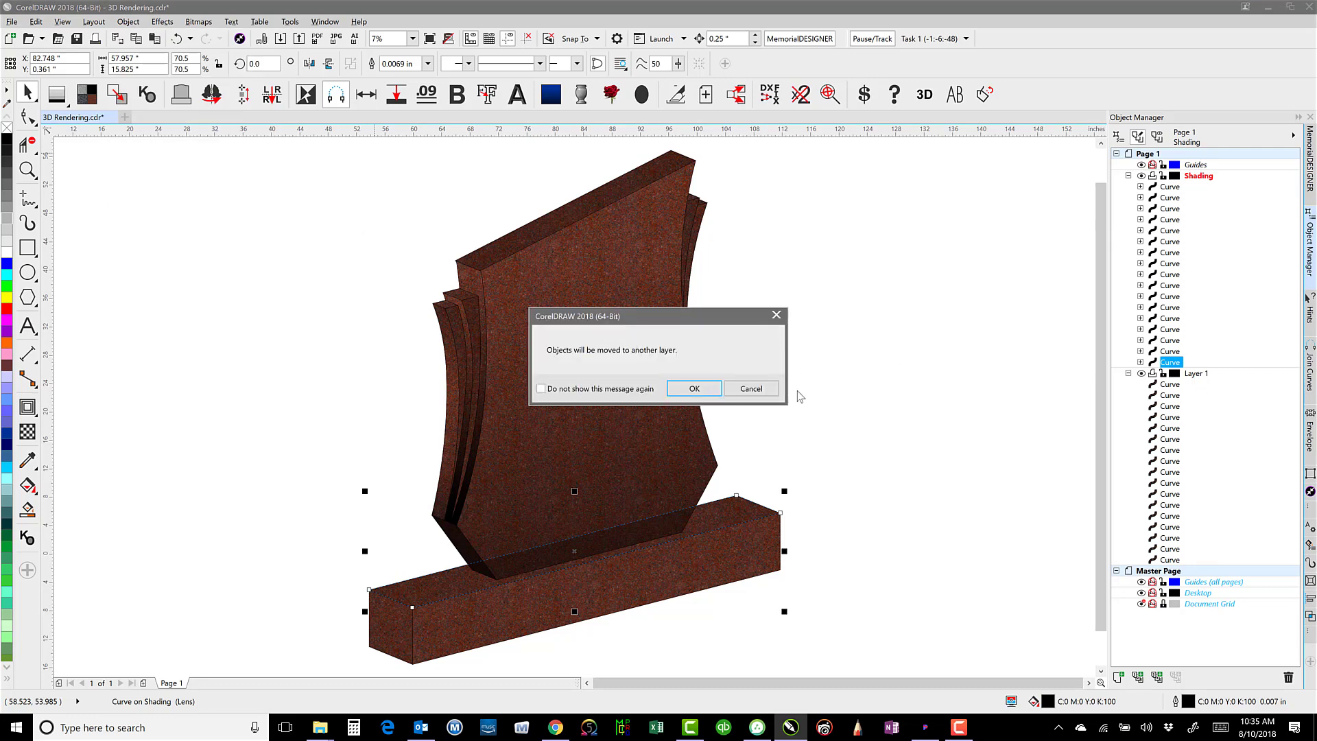
click(750, 388)
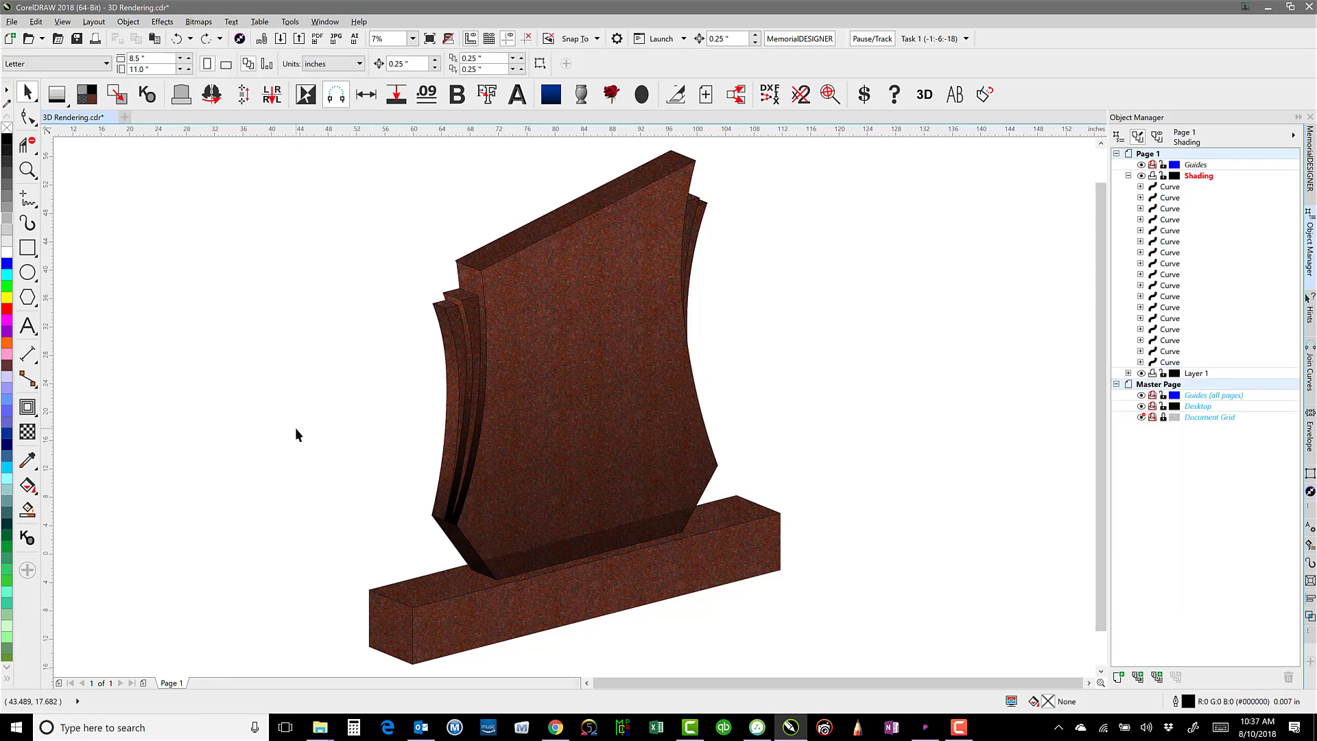
Step: Trim the base's top shading curve with the monument's front-face shading curve
click(598, 442)
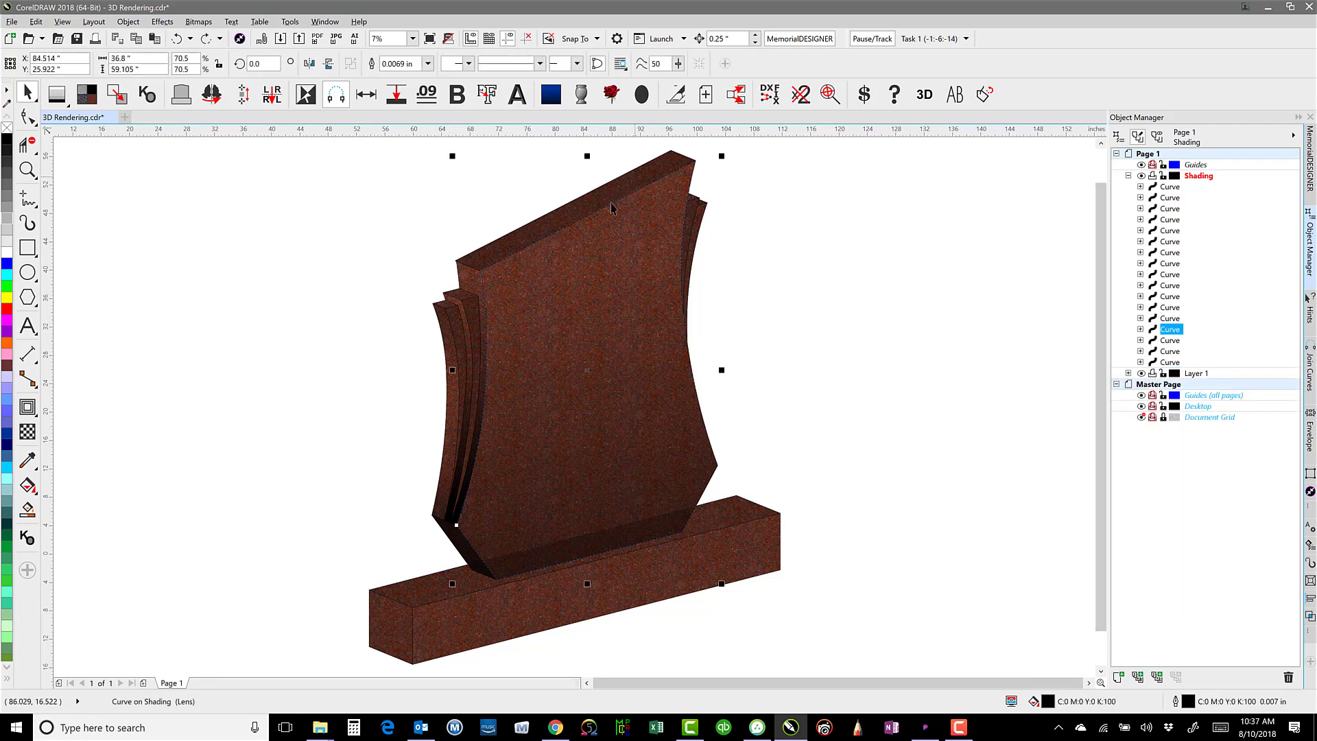
shift+click(426, 598)
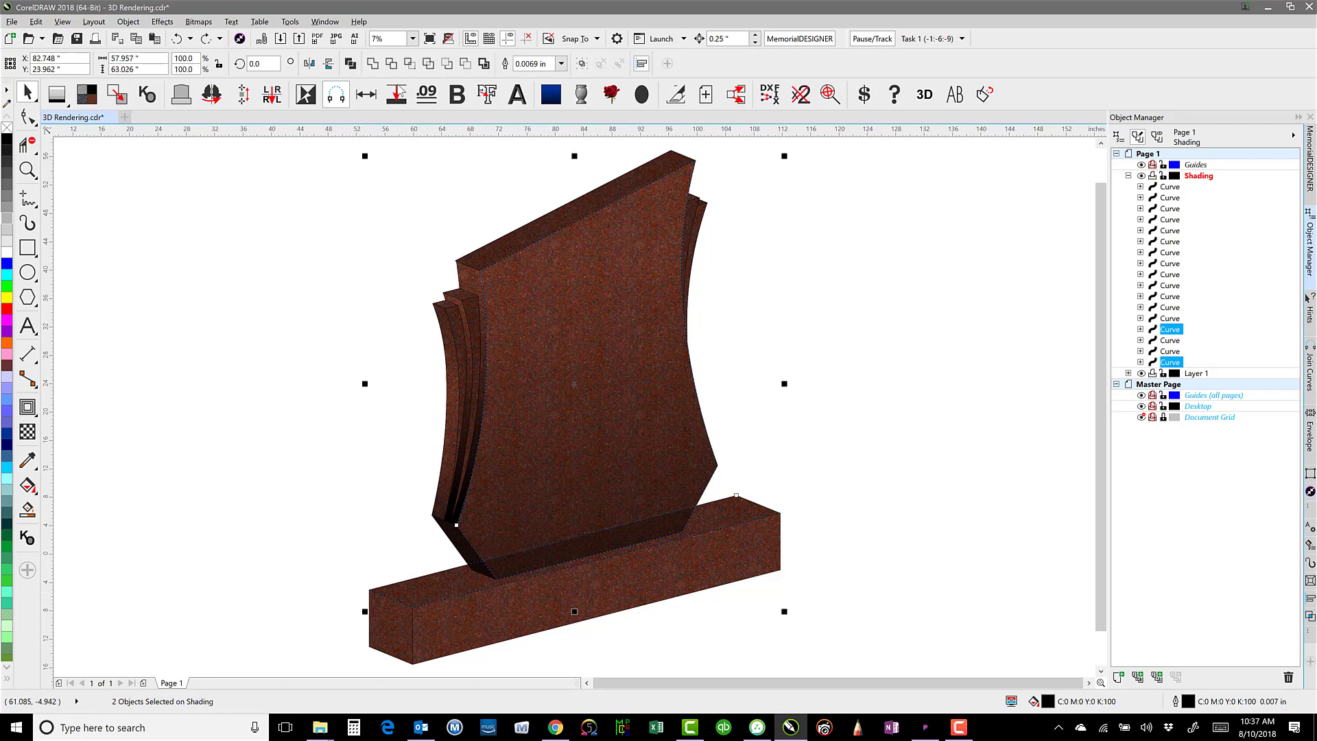
click(391, 63)
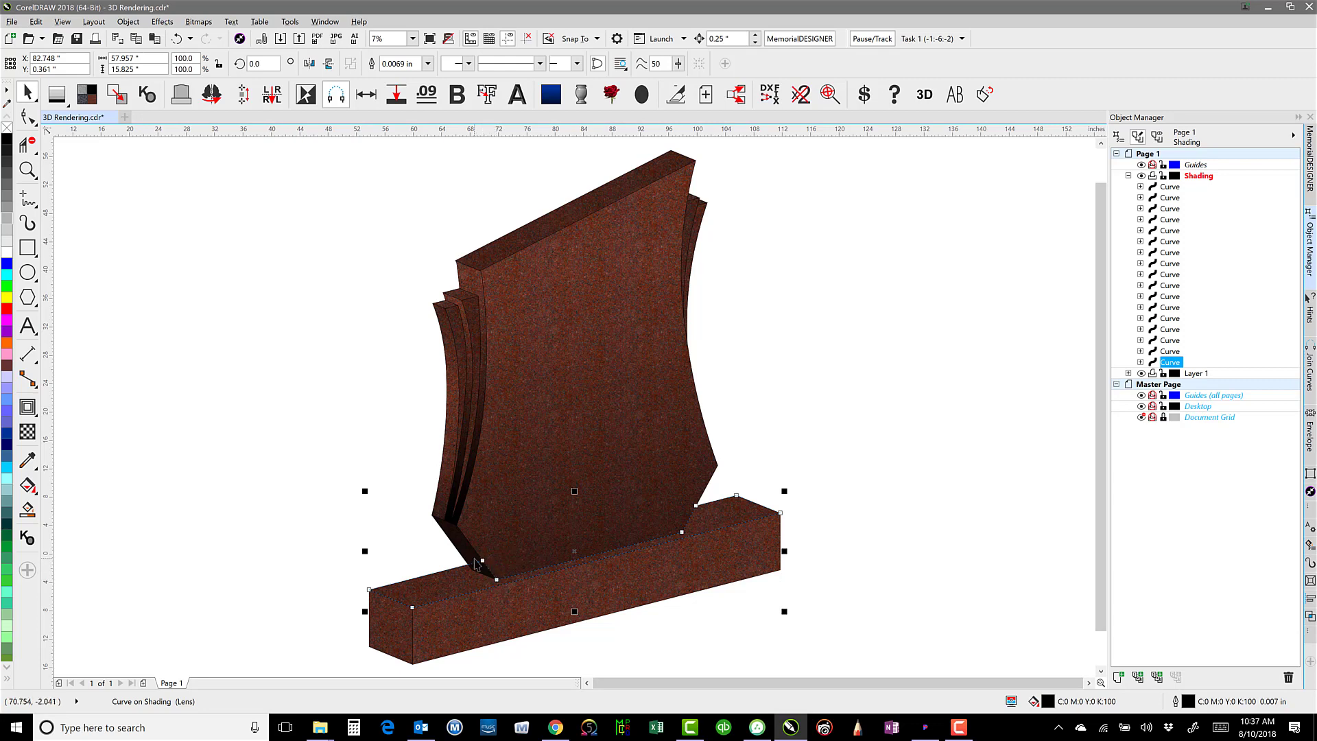
click(448, 557)
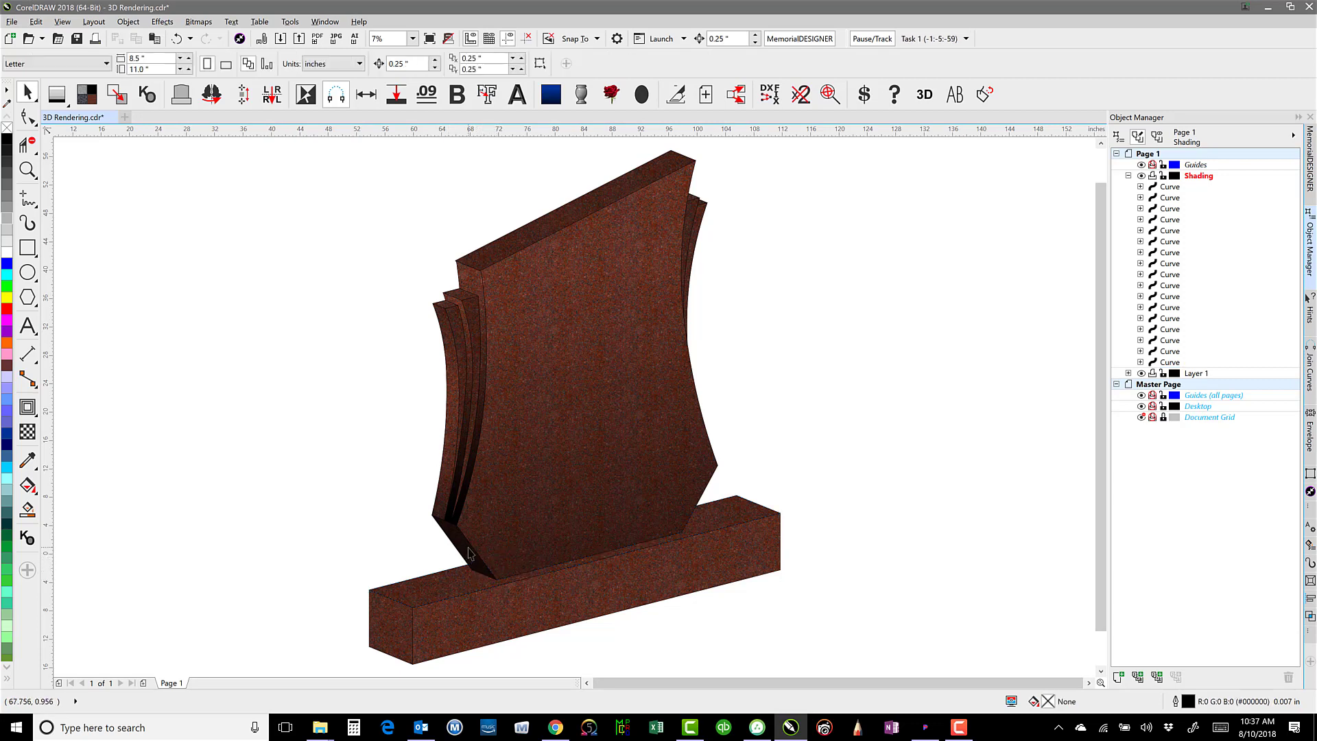
Step: Trim the base's top shading curve with the shading curve on the monument's lower angled side face
click(468, 547)
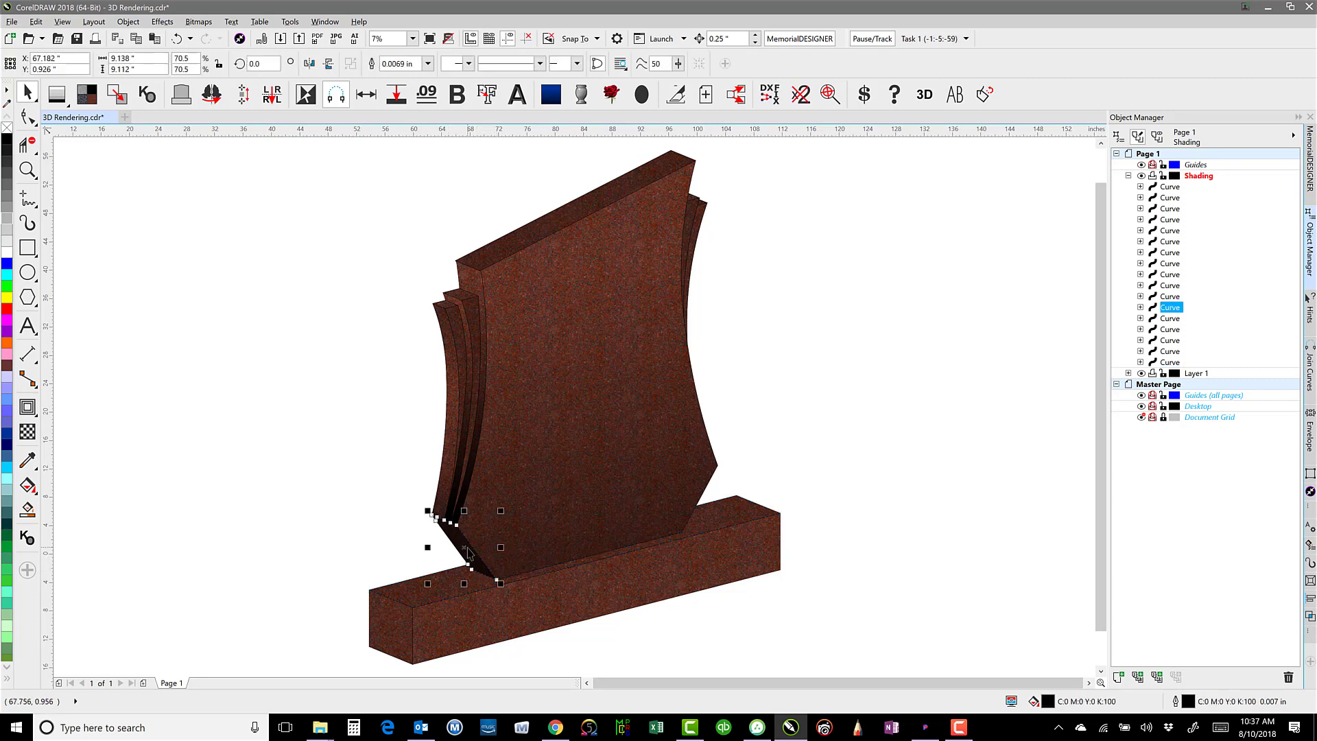
shift+click(445, 596)
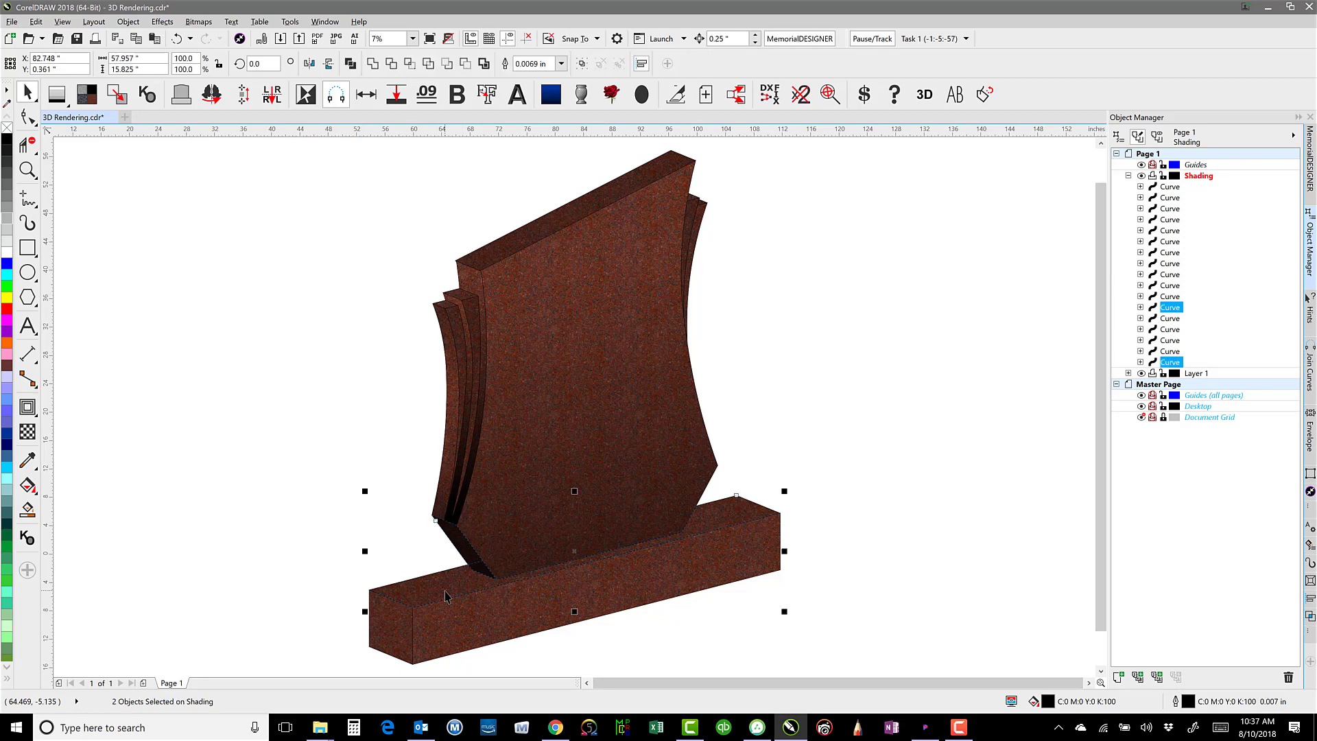
click(391, 64)
click(396, 388)
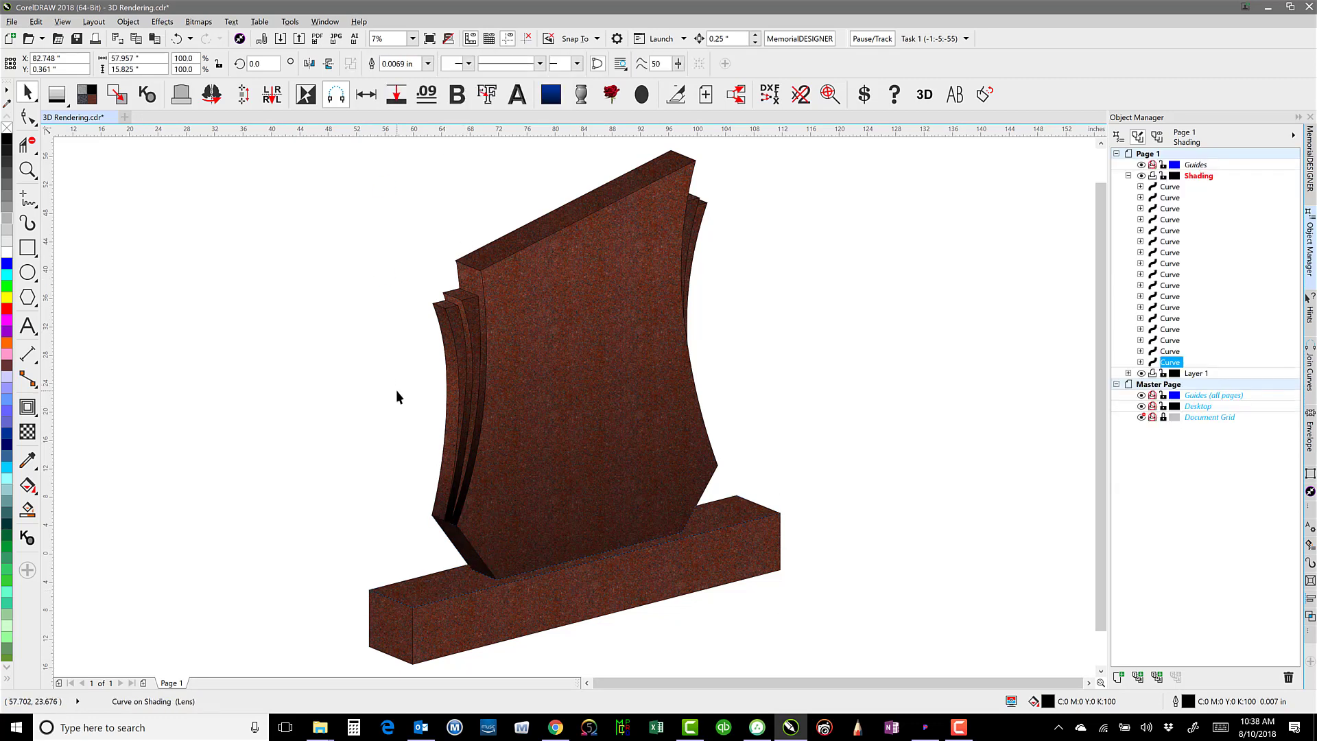
Step: Move the trimmed base-top shading curve away from the monument to check its shape, and undo the move
drag(456, 593, 828, 366)
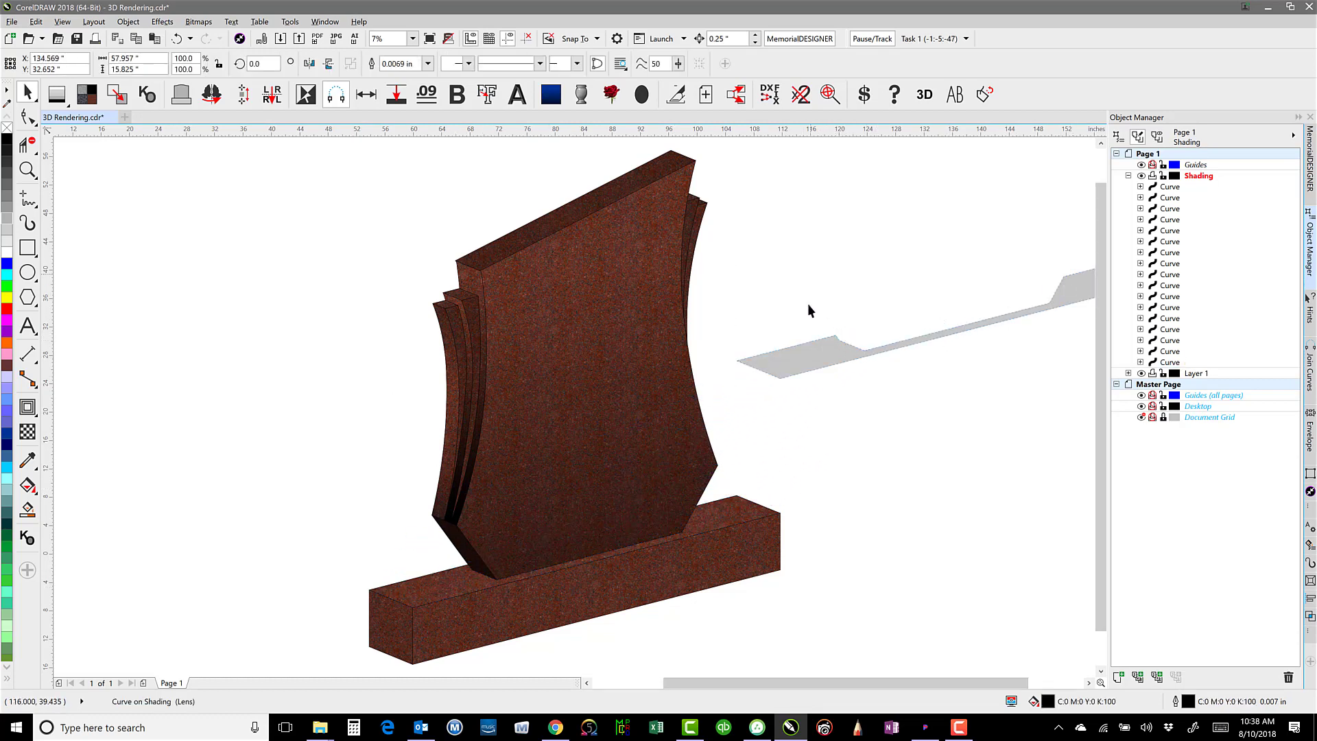
key(ctrl+z)
click(751, 494)
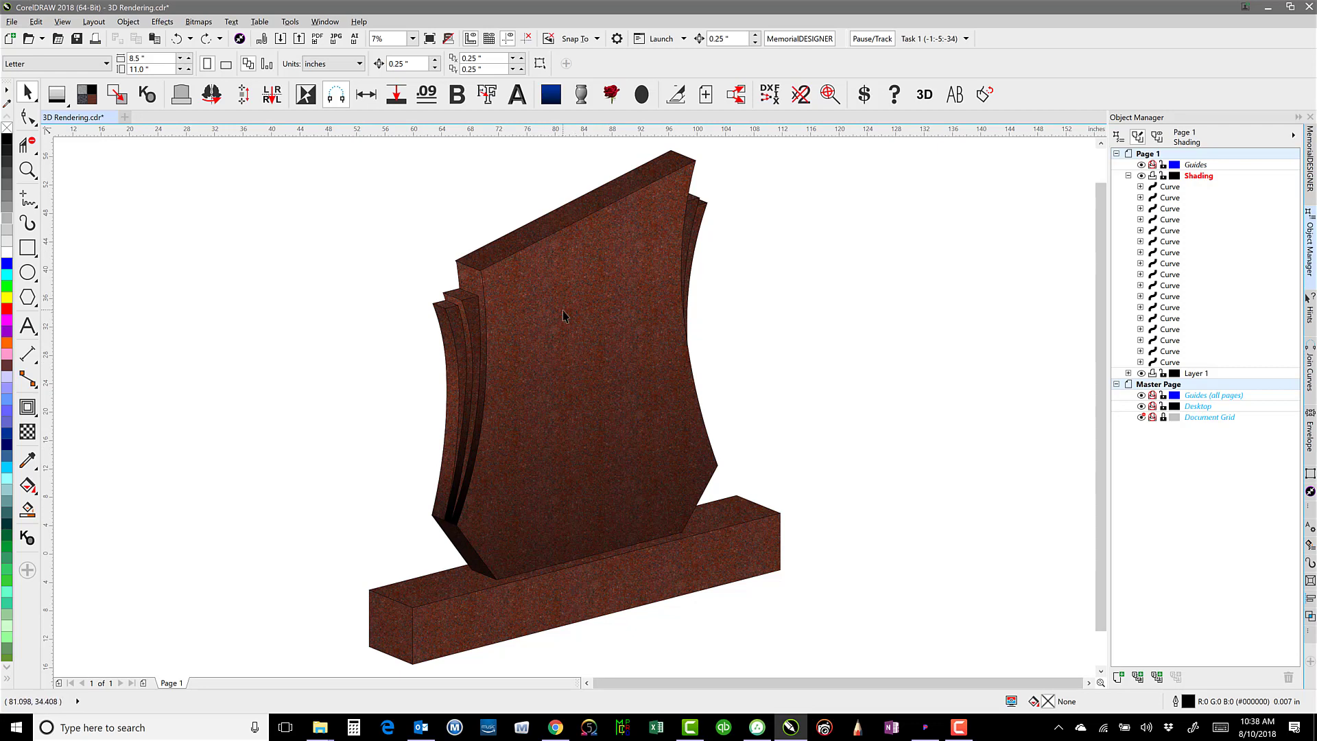
Step: Select the granite front-face curve on Layer 1 beneath its shading curve, and clear the selection
click(596, 373)
alt+click(596, 369)
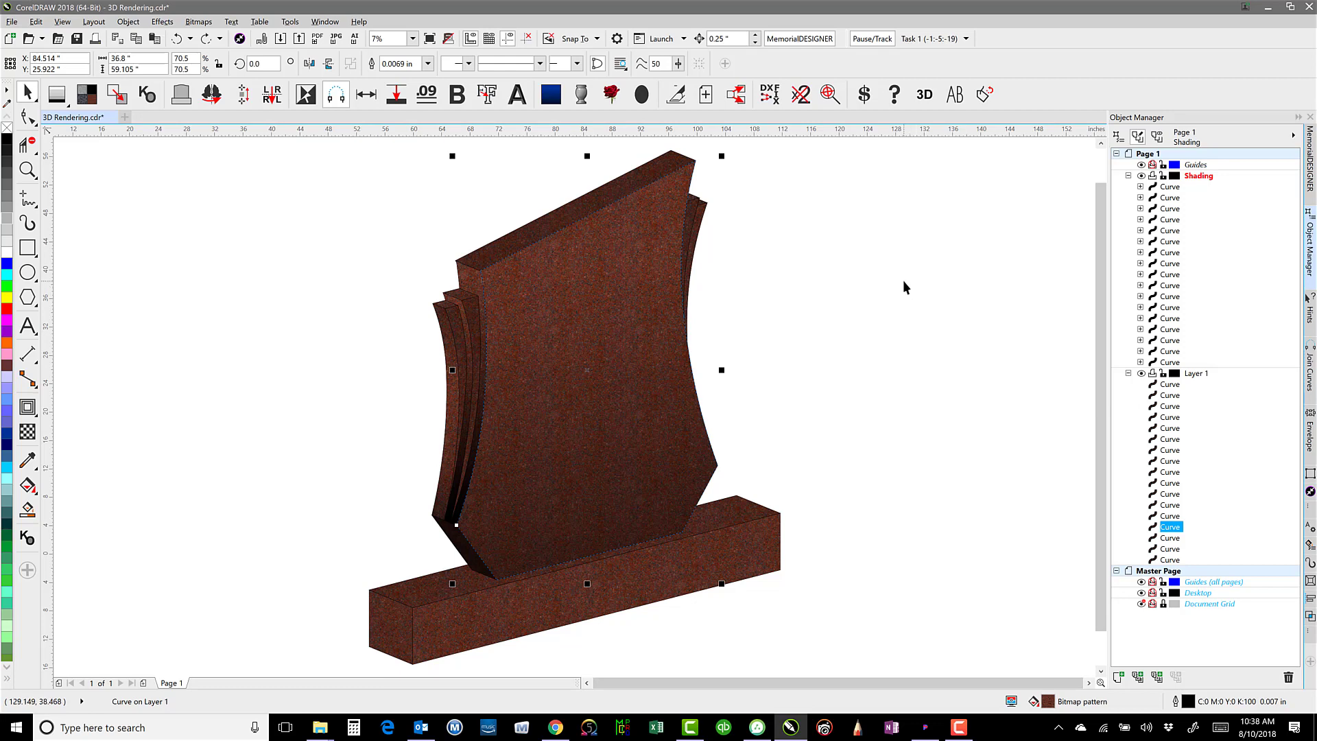
click(853, 294)
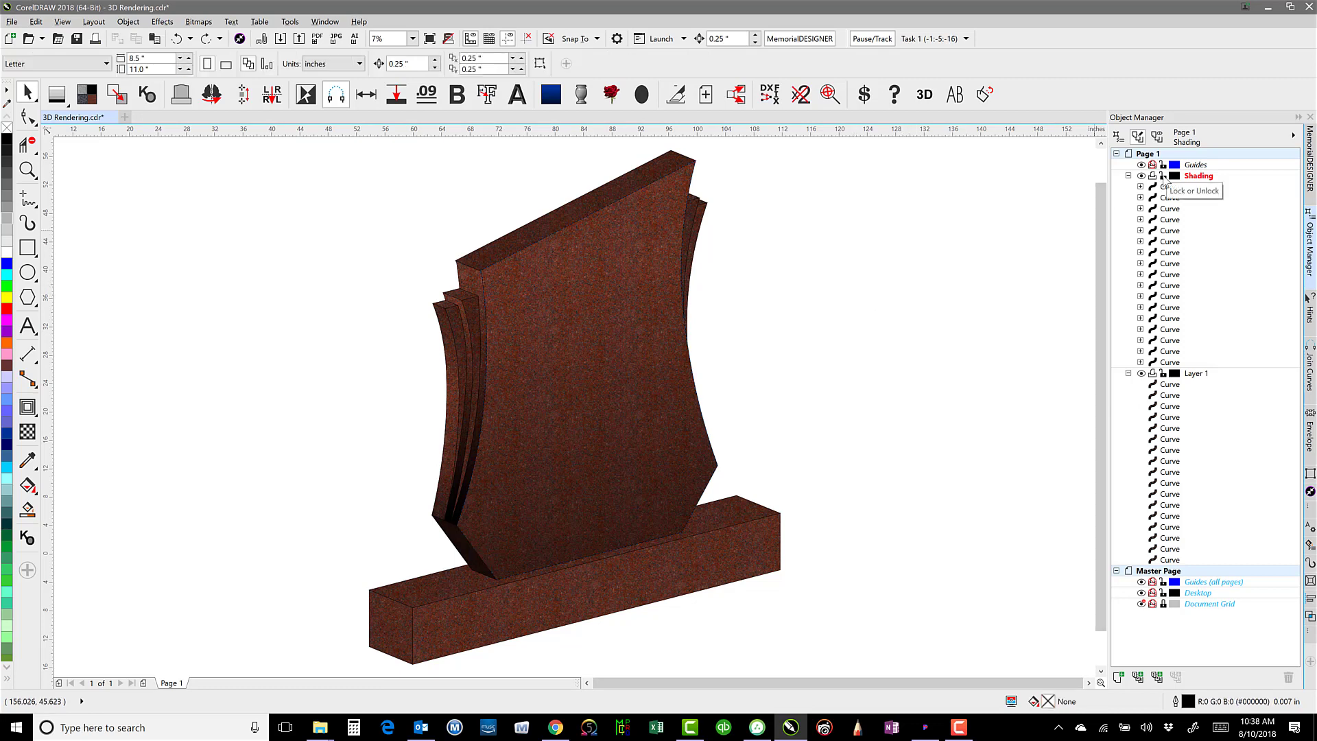
Step: Lock the Shading layer
click(1163, 177)
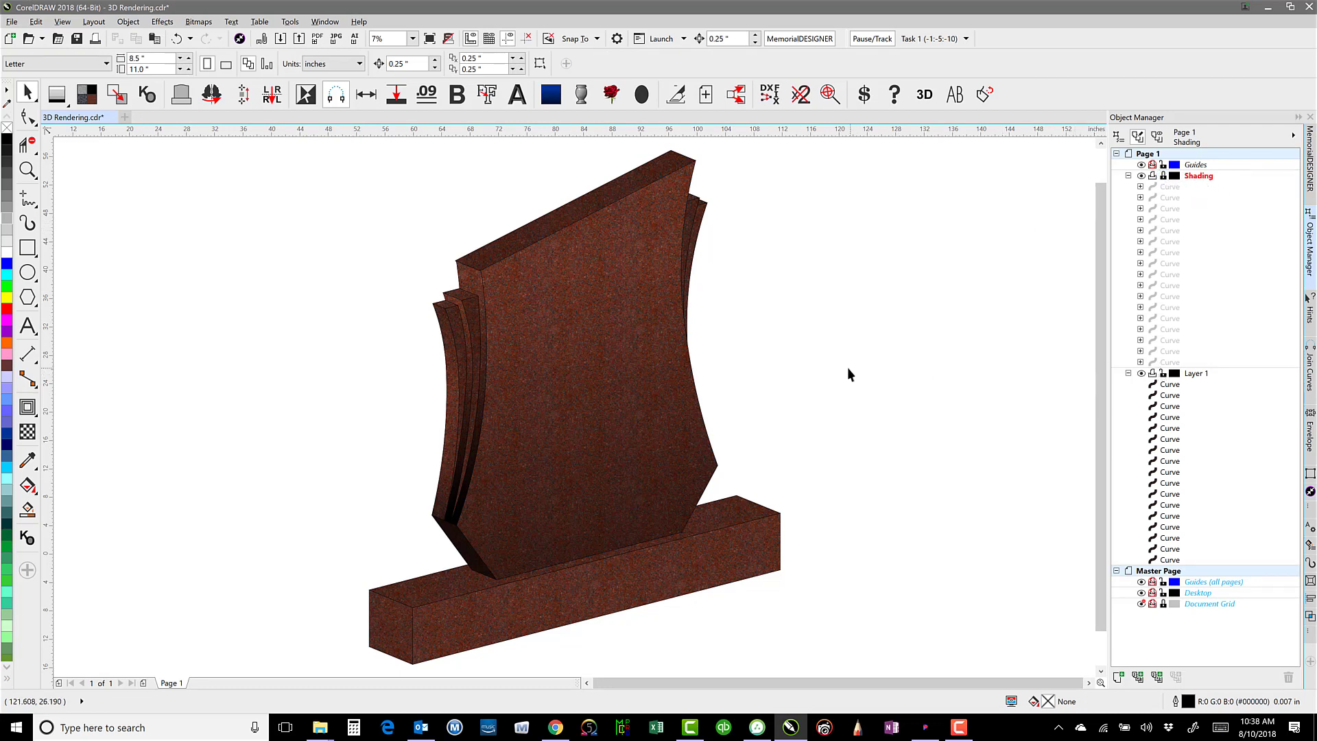
Step: Move the monument's granite front-face curve beside the rendering to test the locked shading, and undo the move
click(585, 332)
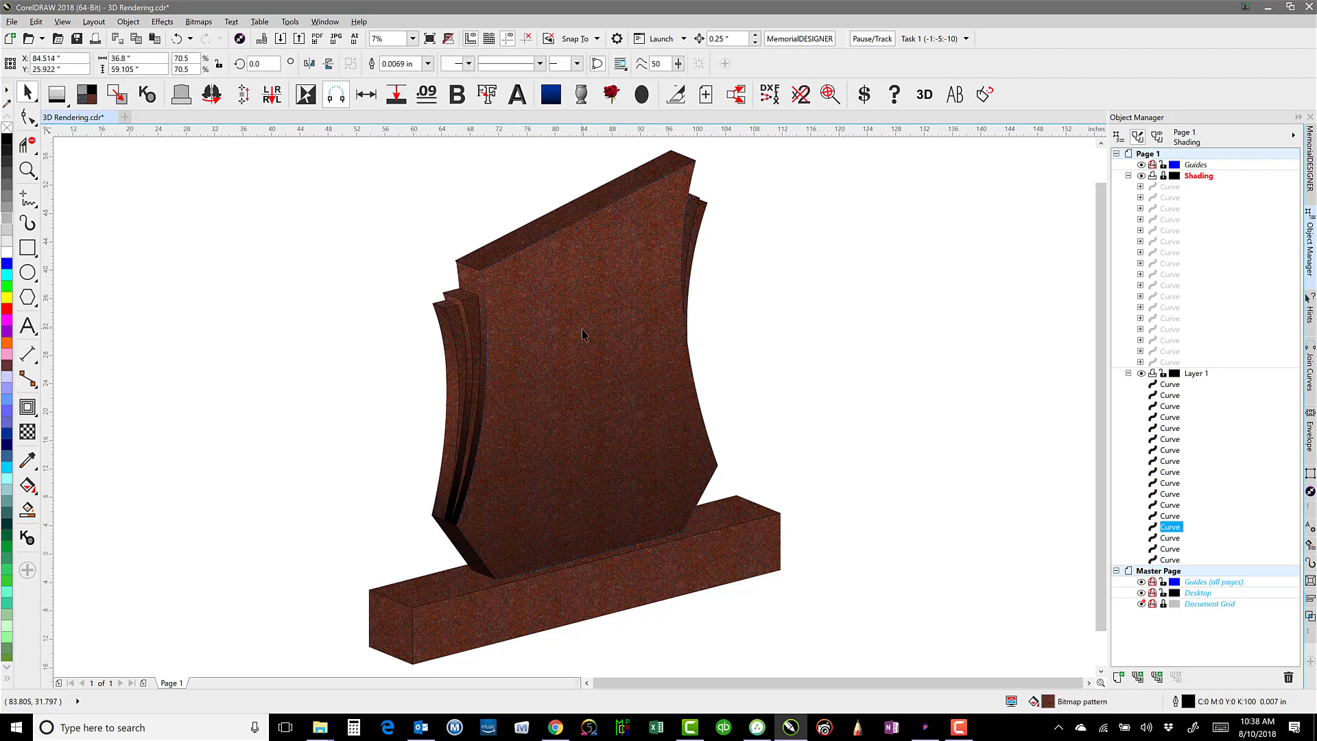
drag(597, 333, 938, 310)
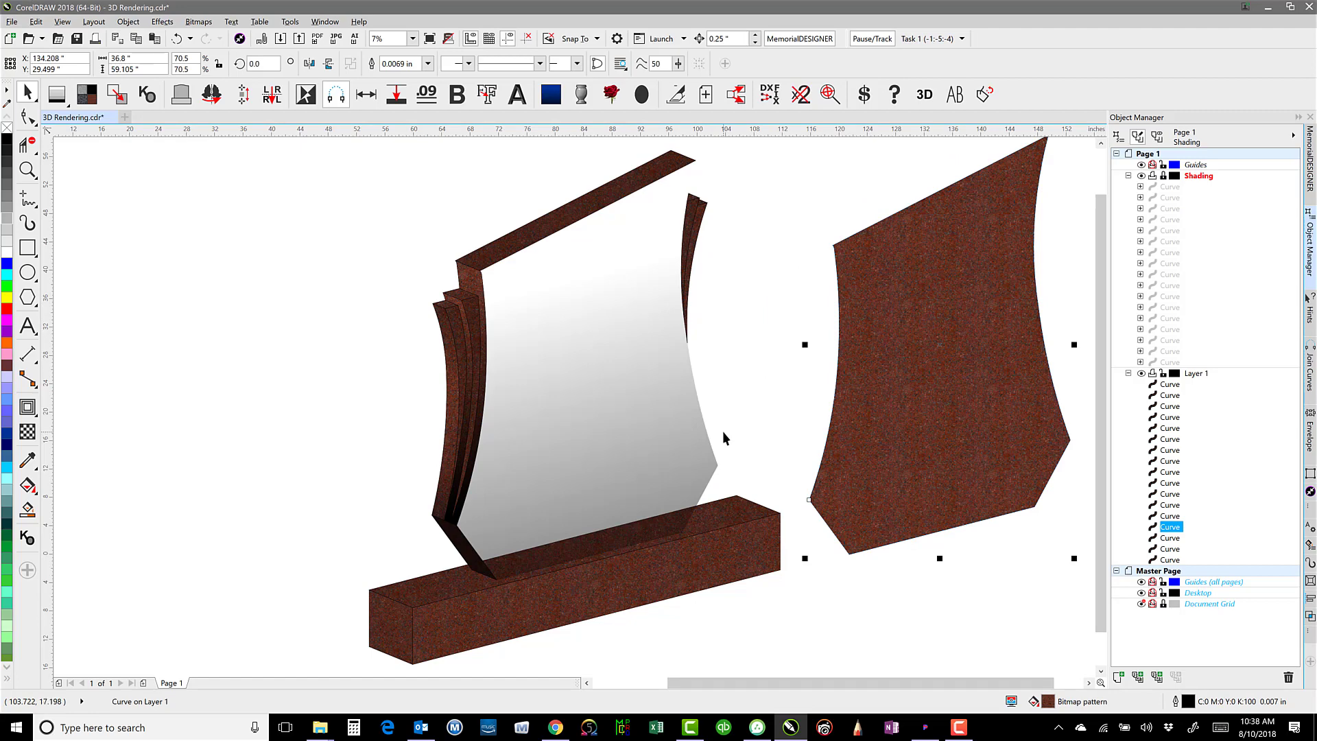
key(ctrl+z)
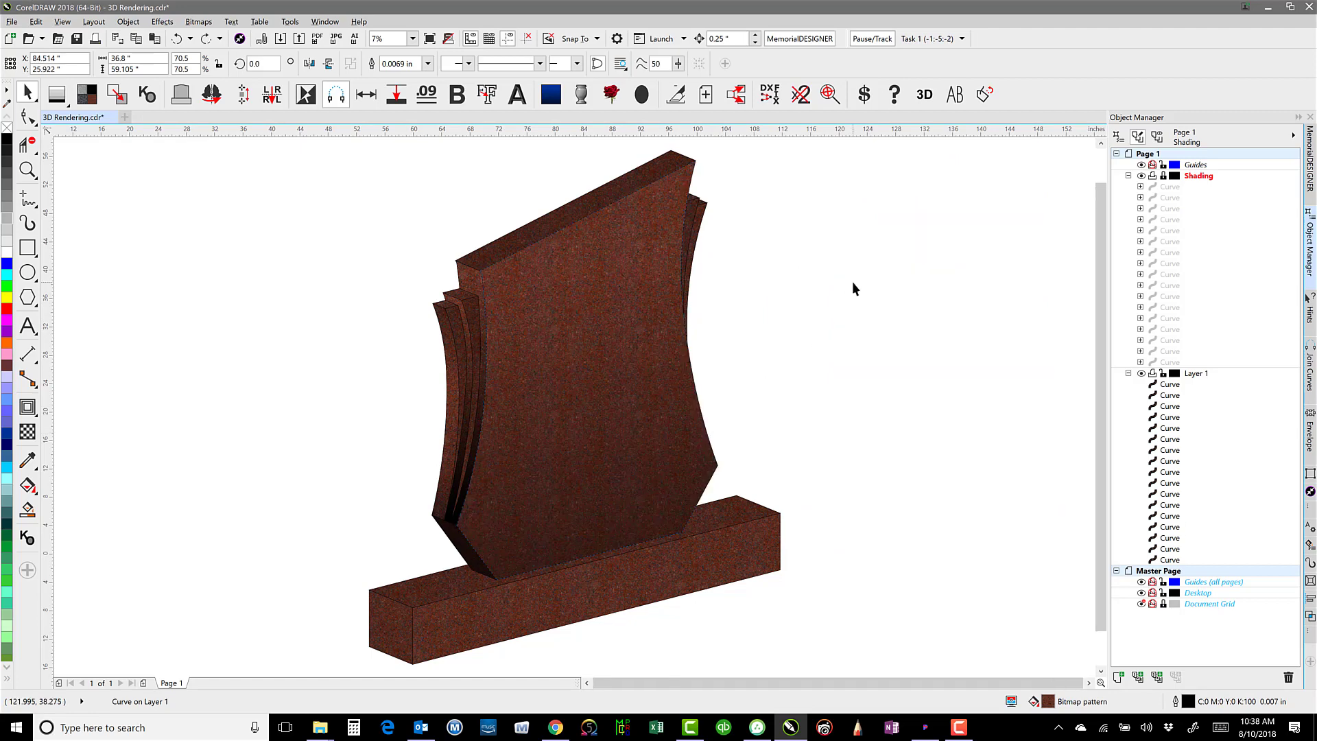
click(852, 281)
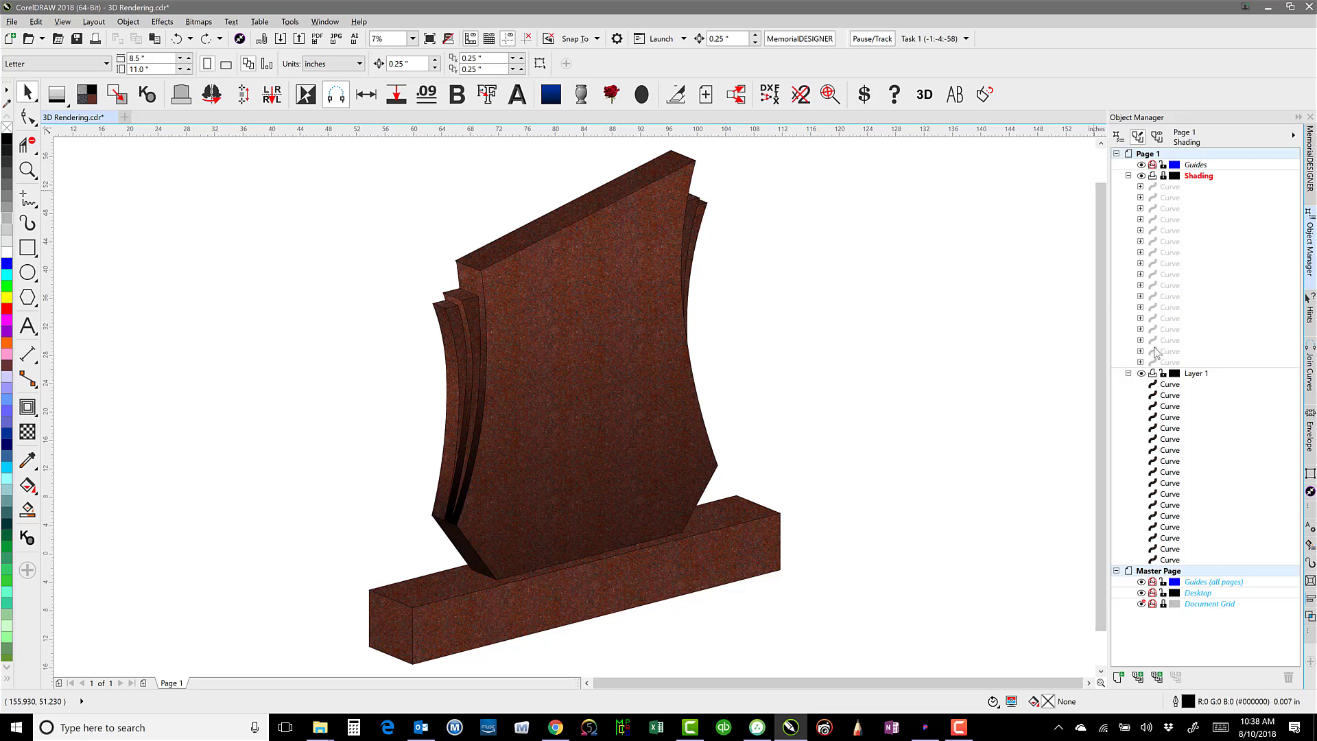
Step: Hide and show the Shading layer twice to compare the monument with and without shading
click(1141, 175)
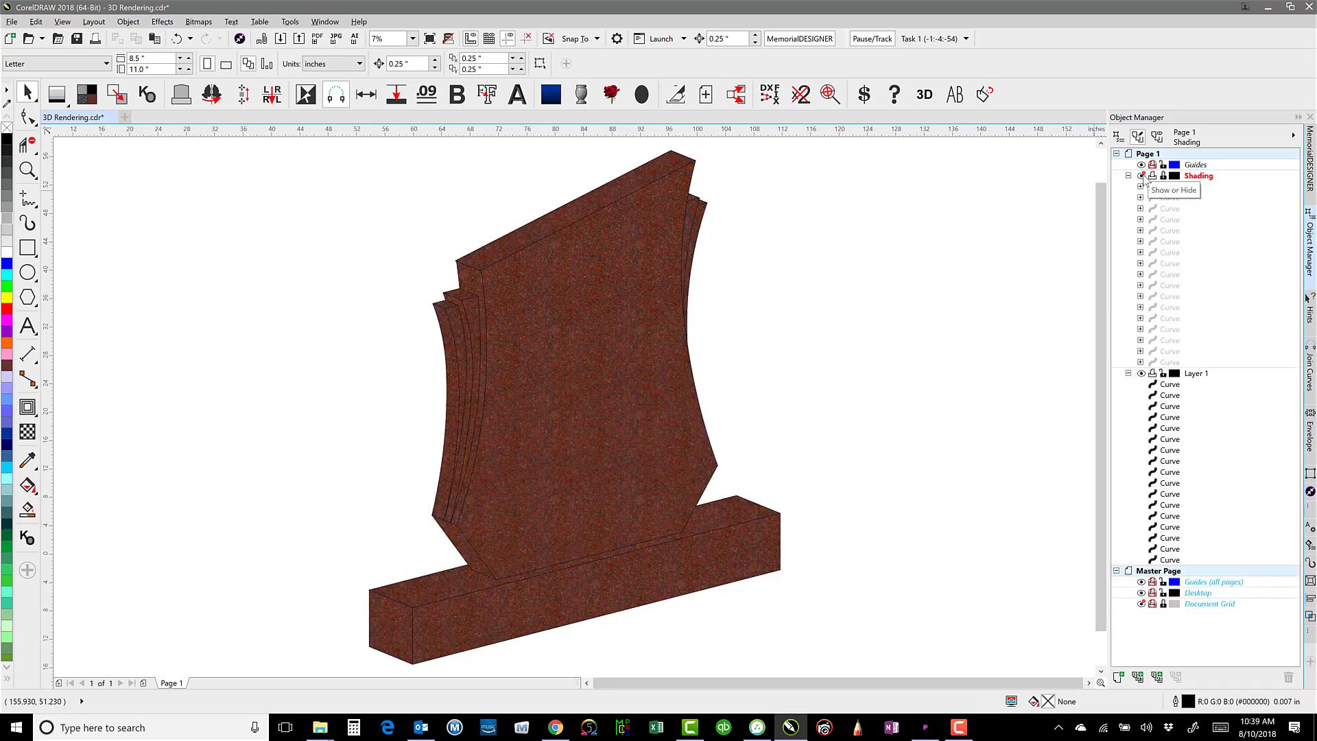
click(1141, 176)
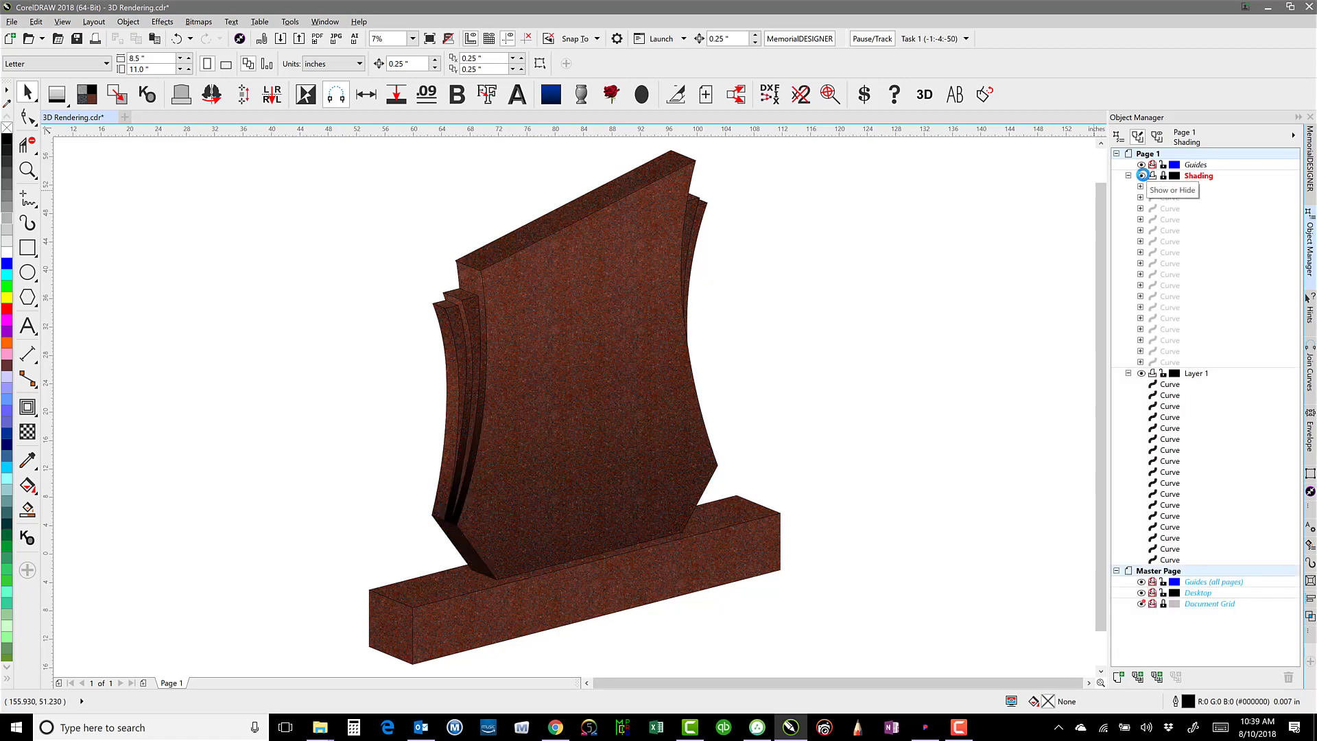
click(1141, 175)
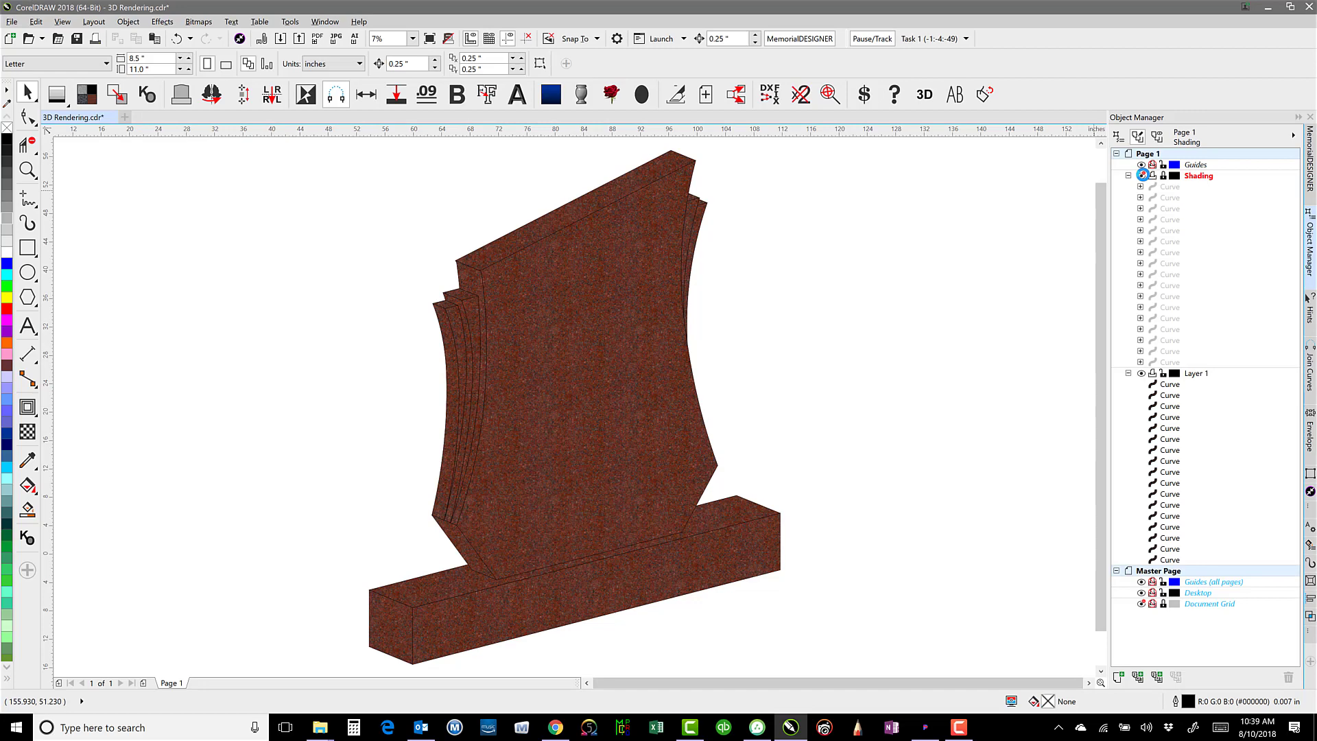
click(1142, 176)
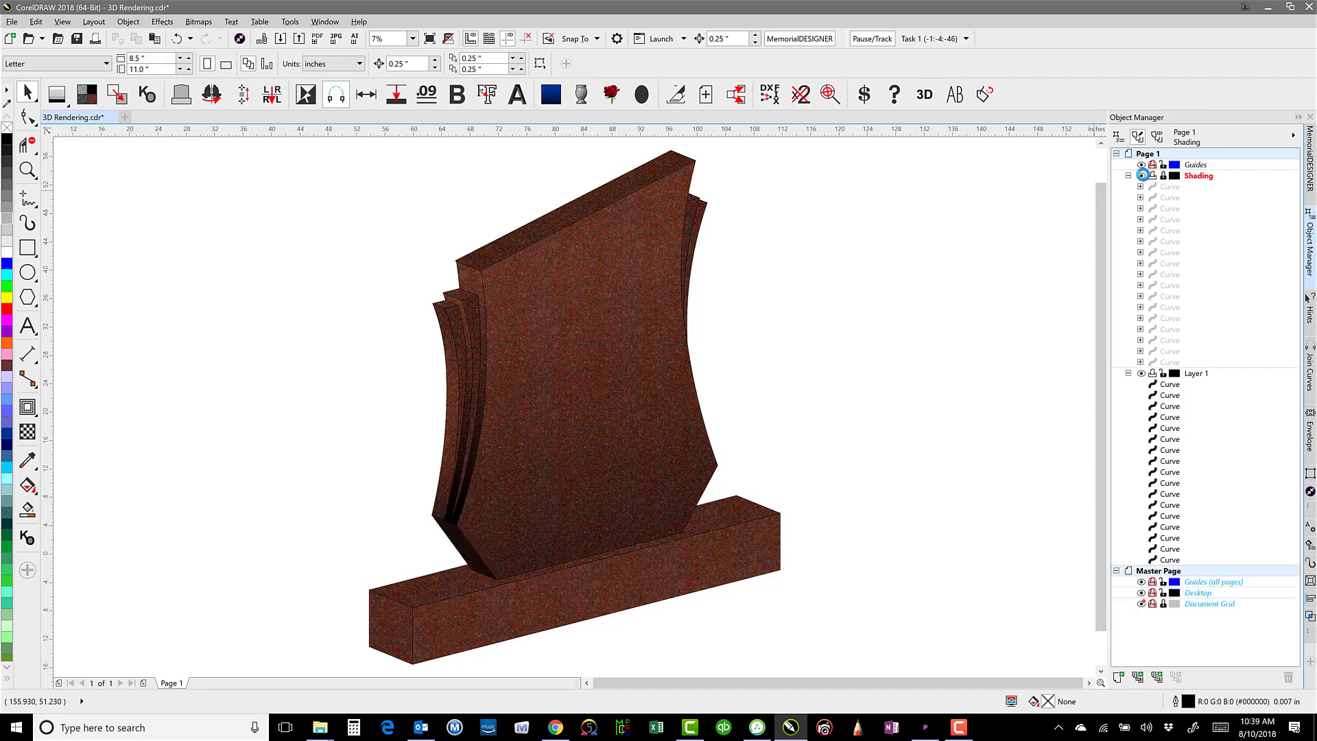